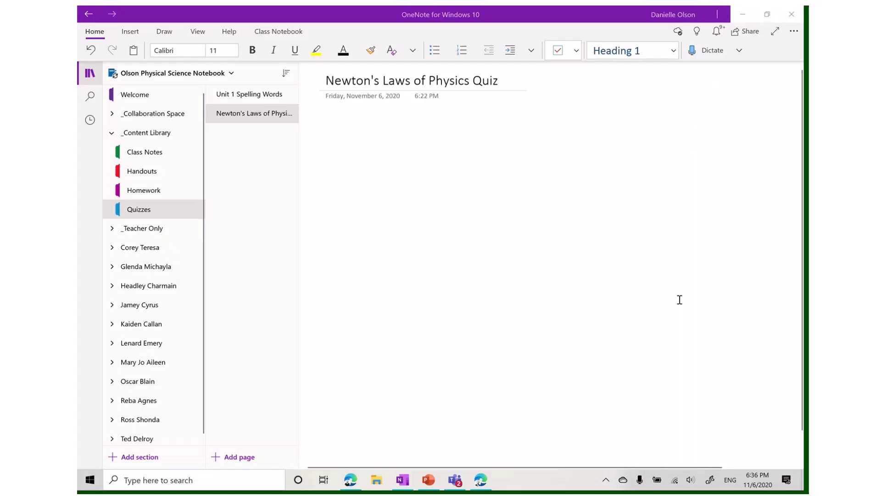
Step: Paste the Newton's Laws of Motion Quiz form link into the empty page to embed it
left_click(331, 119)
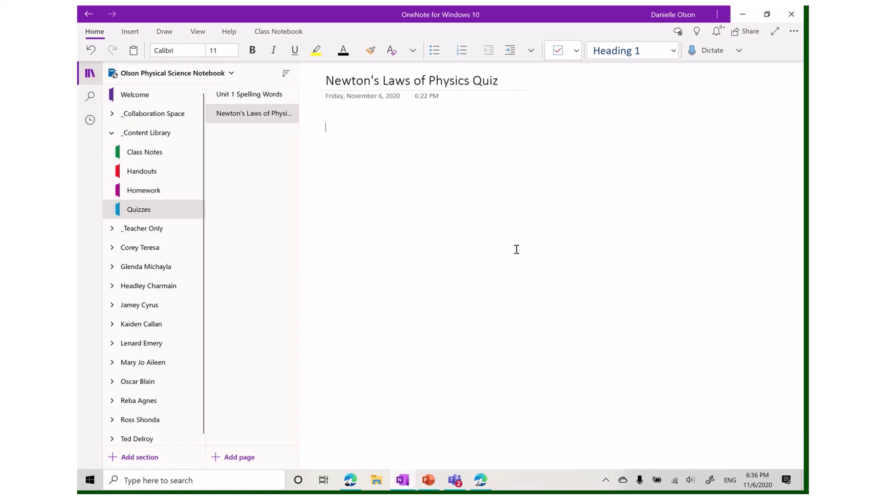
key("ctrl+v")
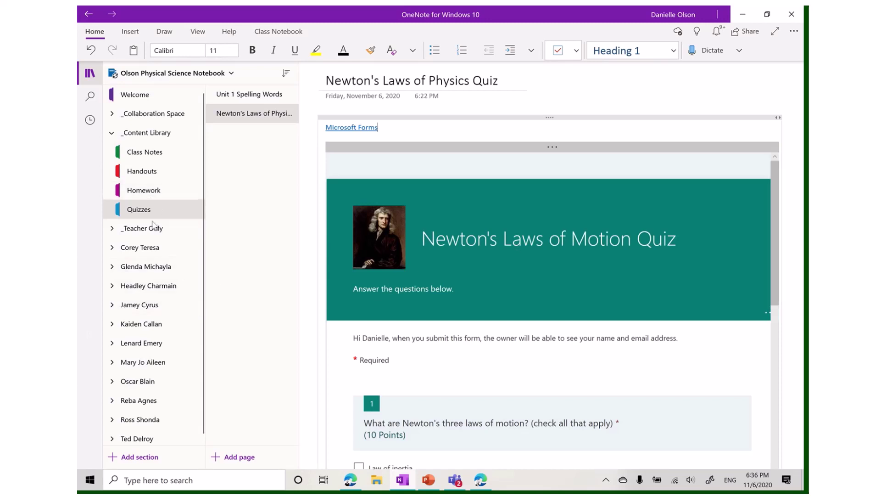
Step: Distribute the quiz page to the Quizzes section of all students
left_click(278, 32)
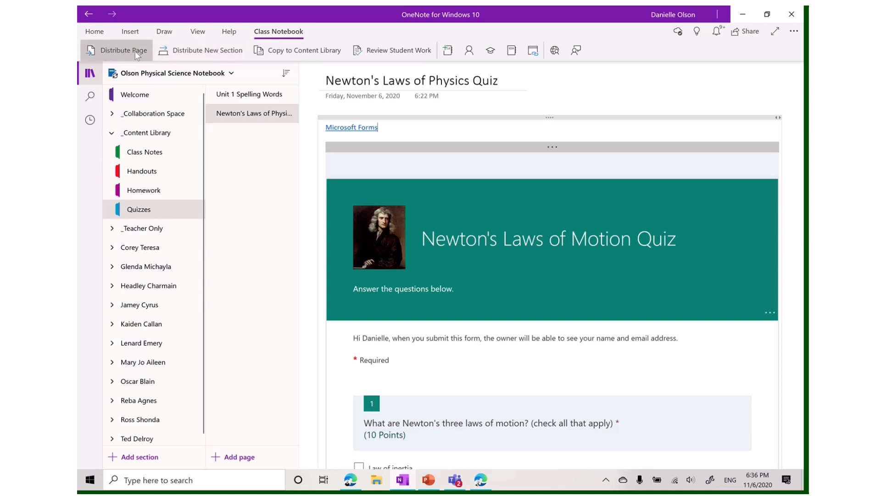
left_click(123, 55)
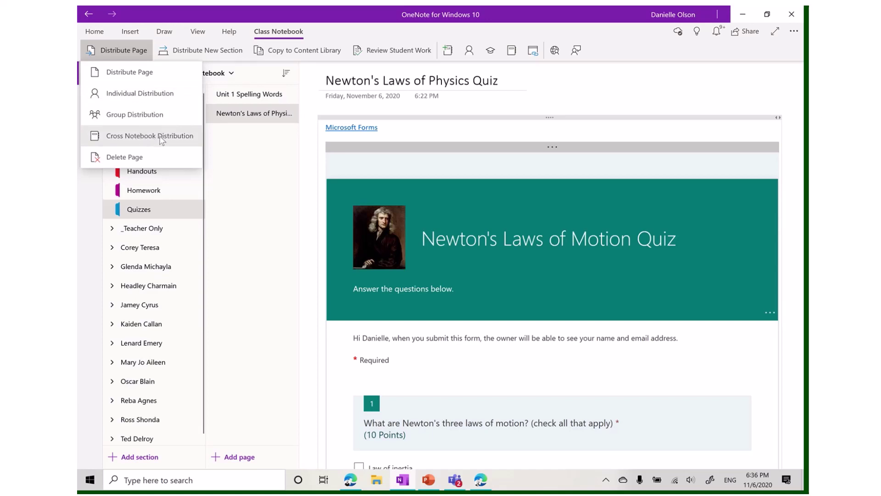
left_click(145, 77)
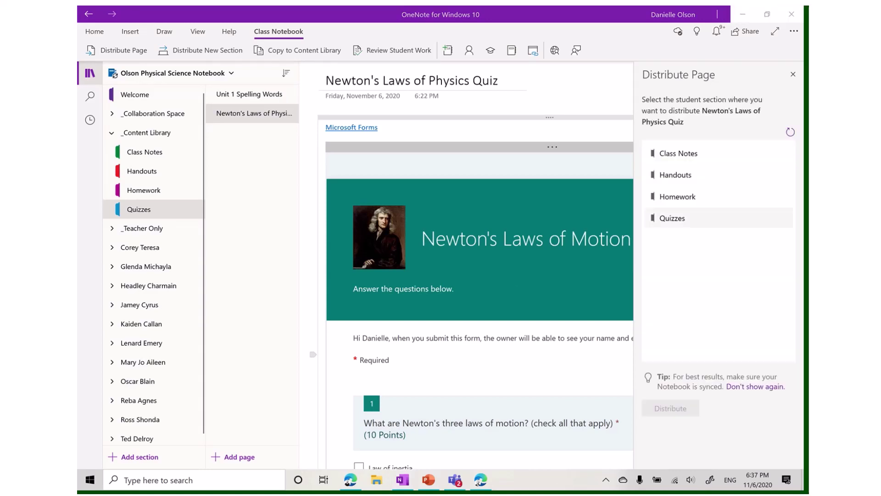
left_click(683, 221)
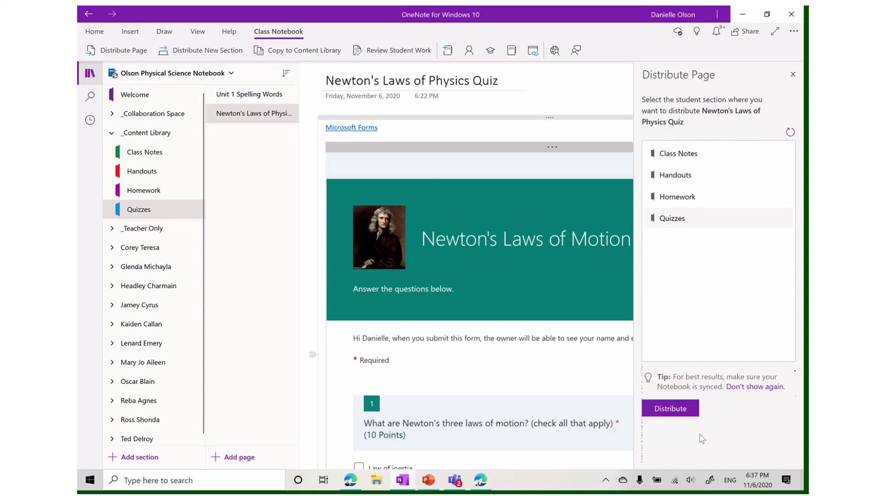
left_click(683, 410)
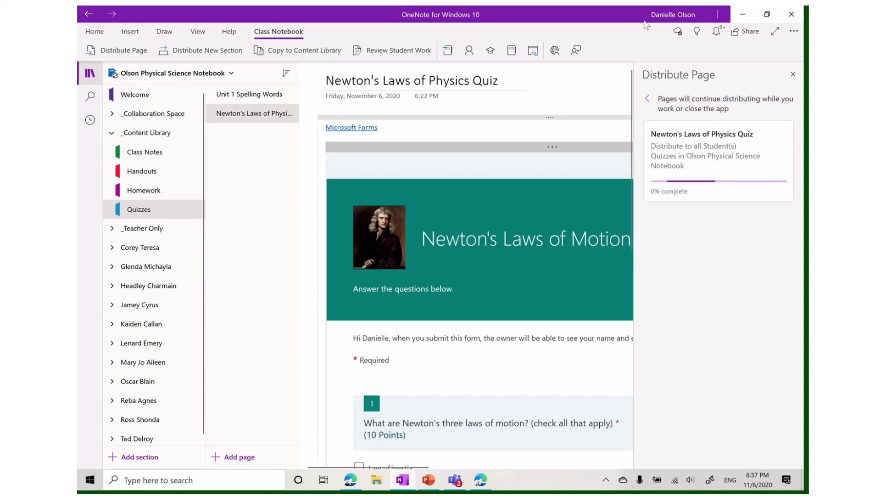
Step: Close the page distribution pane
left_click(792, 74)
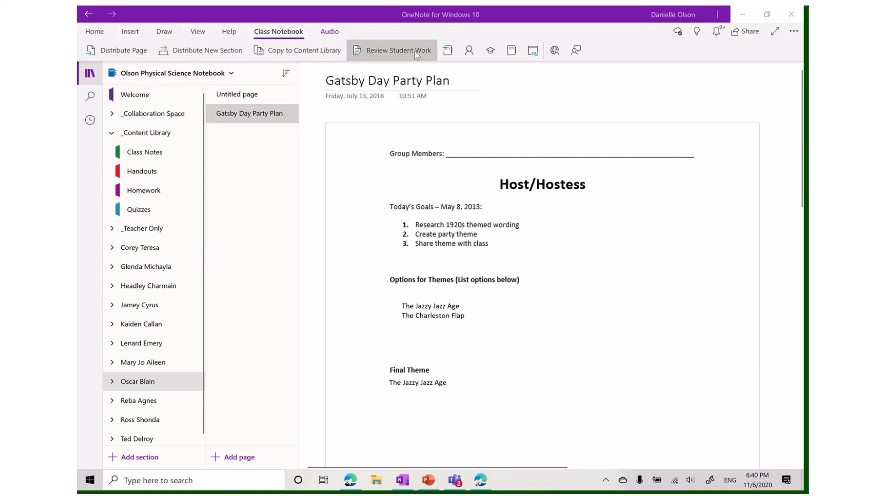
Step: Start a student work review of the Gatsby Day Party Plan page in Handouts
left_click(399, 52)
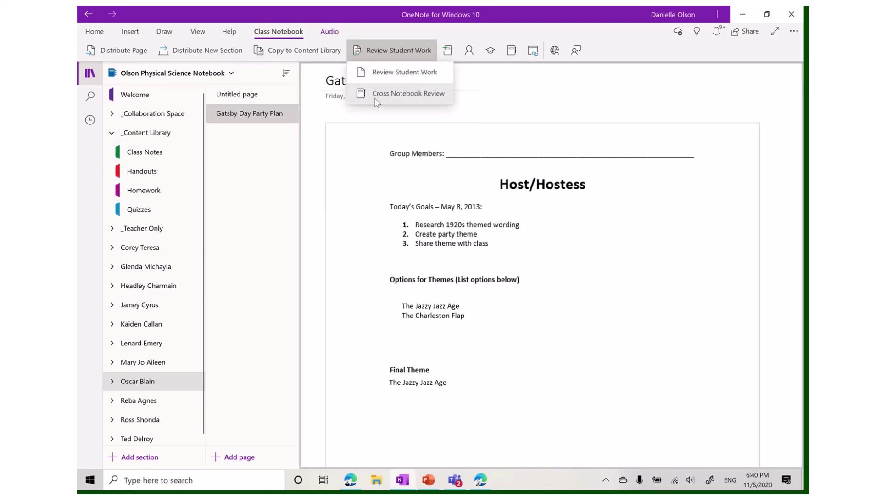
left_click(389, 74)
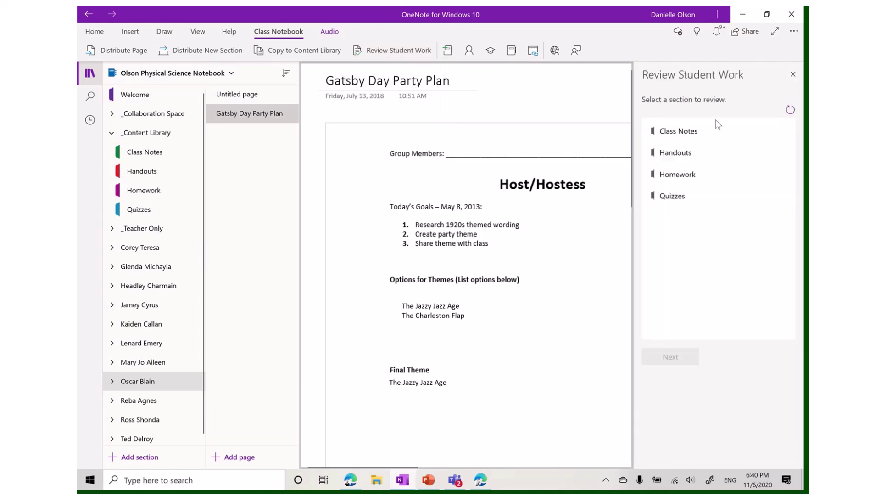
left_click(684, 155)
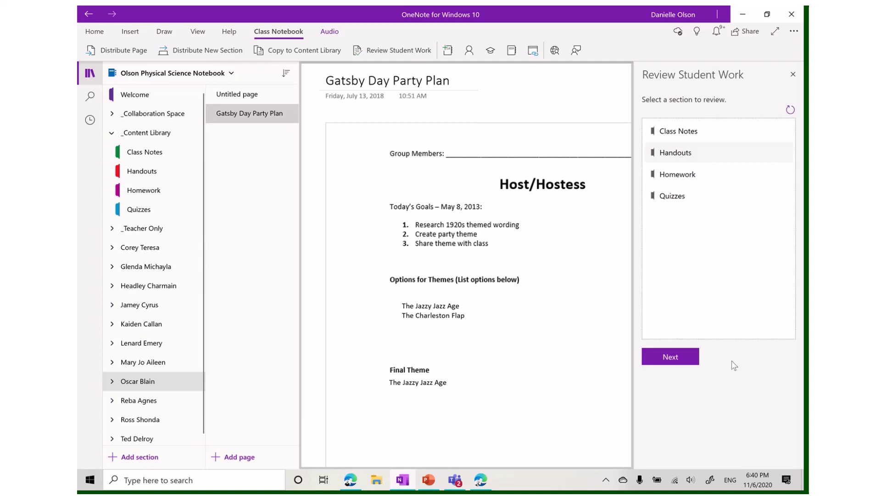
left_click(675, 358)
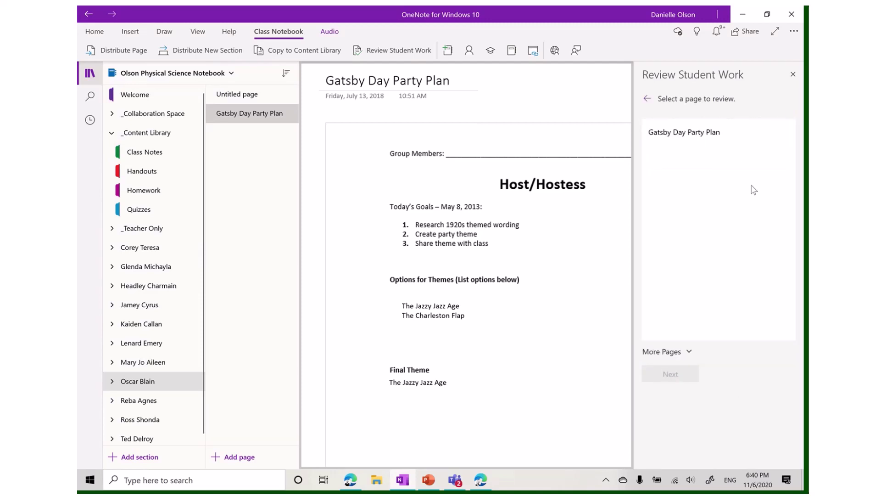
left_click(679, 136)
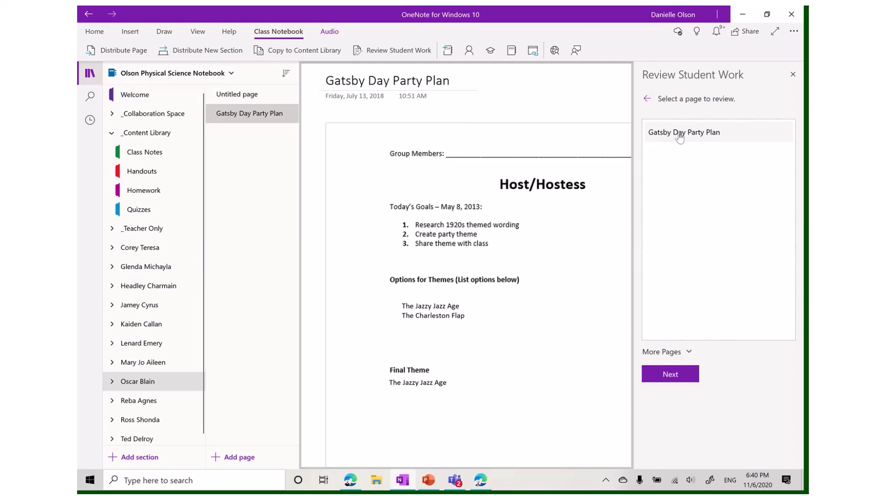
left_click(670, 374)
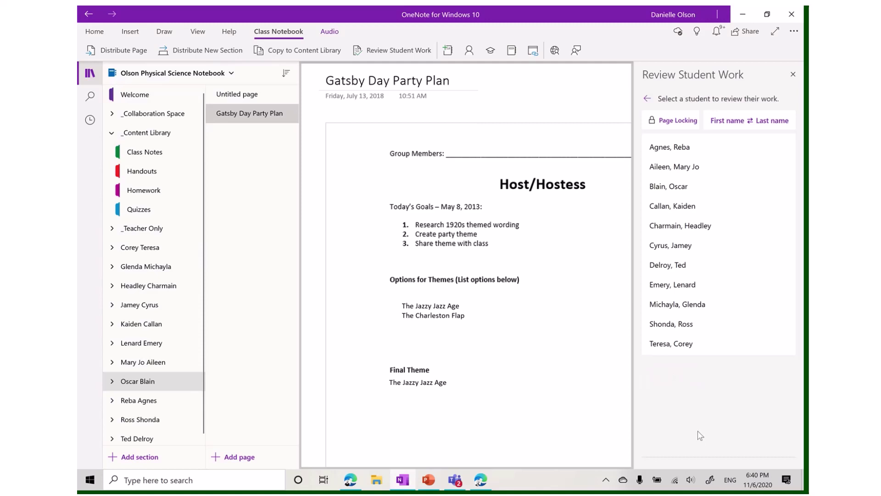
left_click(674, 188)
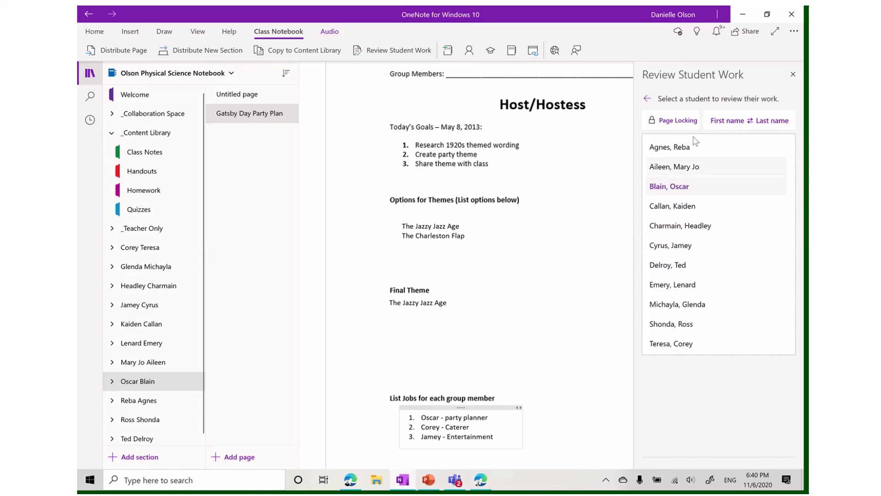
left_click(678, 148)
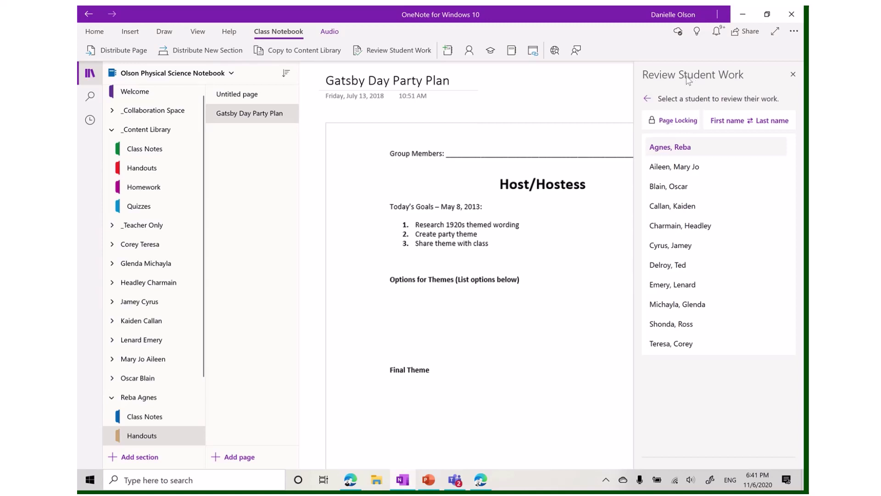
Step: Apply page locking to all students' Gatsby Day Party Plan copies
left_click(669, 120)
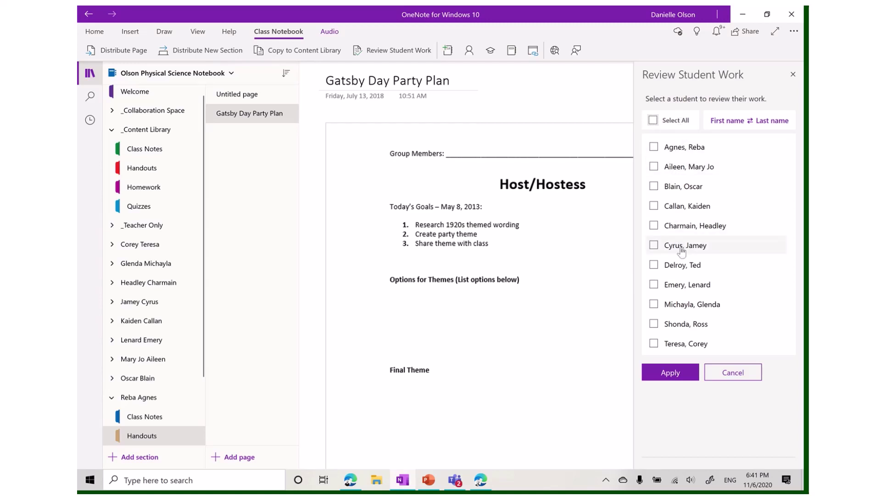
left_click(654, 121)
left_click(675, 374)
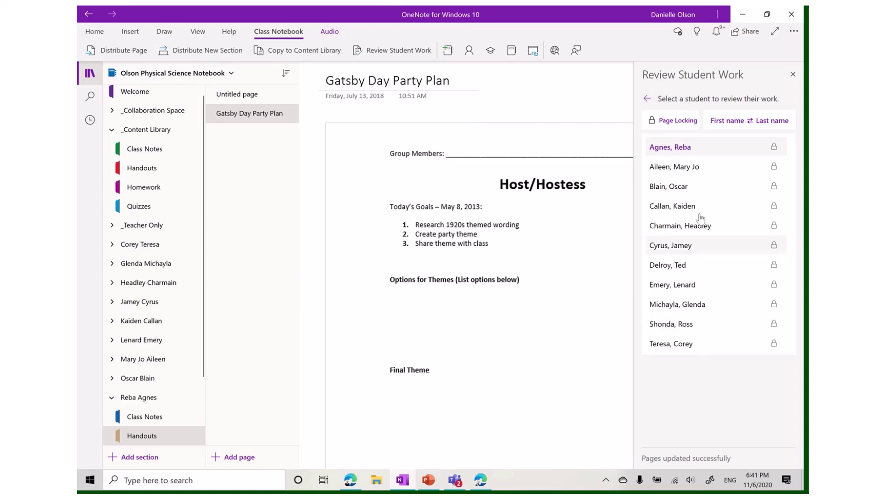
Step: Open a student's completed Gatsby copy without the review pane and scroll through it
left_click(670, 188)
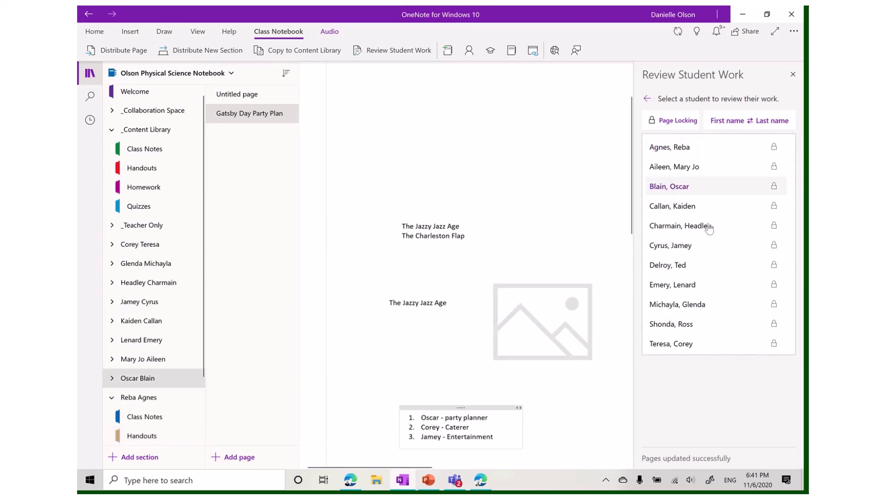
left_click(793, 74)
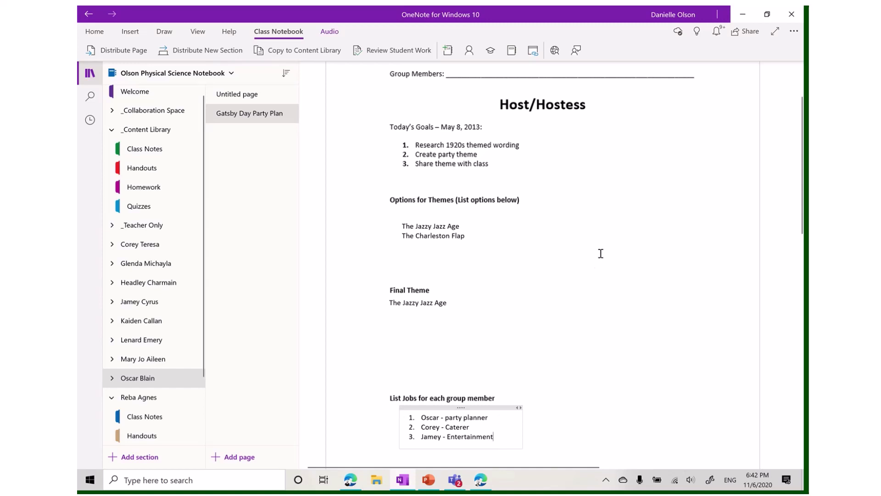
scroll(600, 255, "down", 3)
scroll(599, 254, "down", 2)
scroll(600, 254, "down", 3)
scroll(599, 254, "up", 1)
scroll(599, 256, "up", 4)
scroll(598, 260, "up", 1)
scroll(598, 262, "up", 2)
scroll(597, 263, "up", 1)
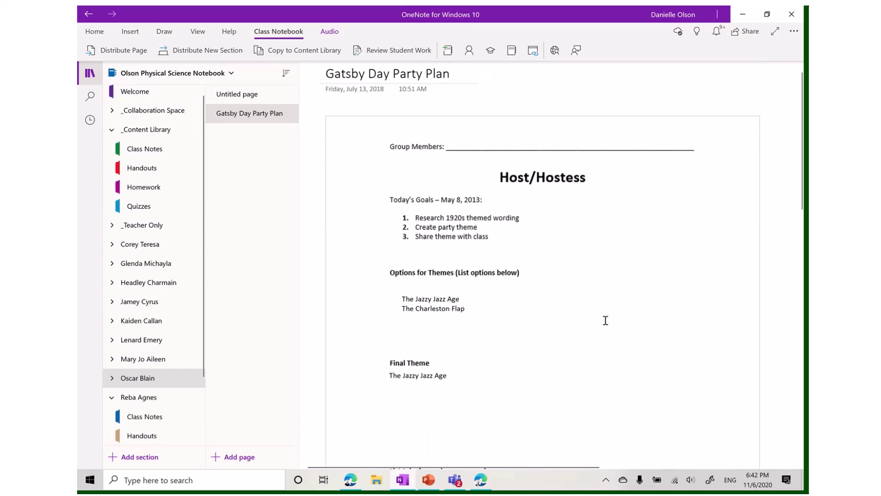
left_click_drag(573, 466, 696, 463)
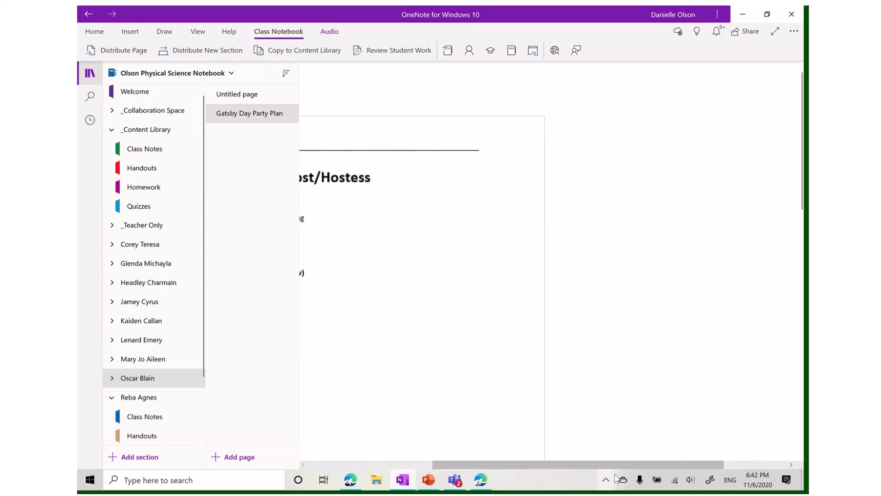
left_click_drag(616, 465, 498, 469)
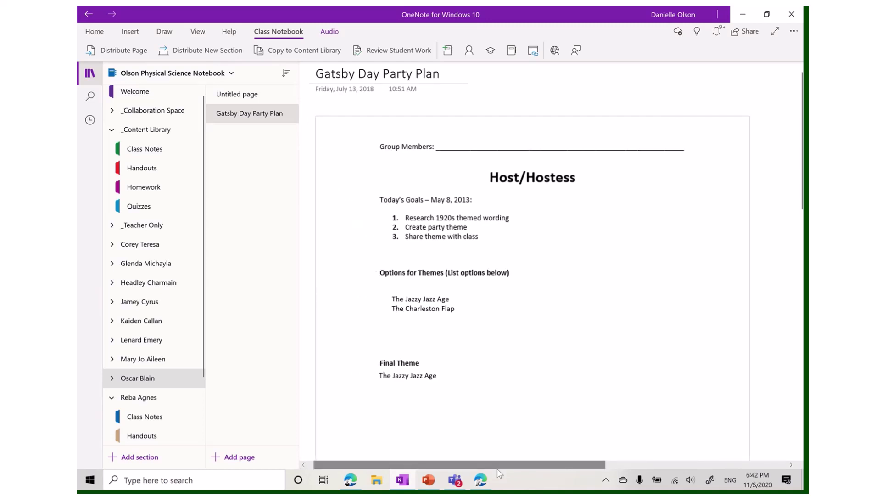
Step: Highlight 'The Jazzy Jazz Age' under Final Theme in yellow
left_click(164, 31)
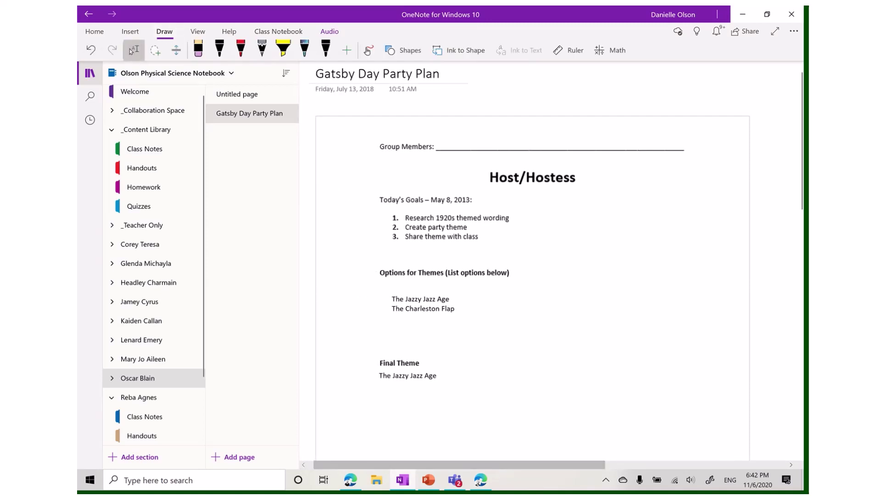
left_click(283, 48)
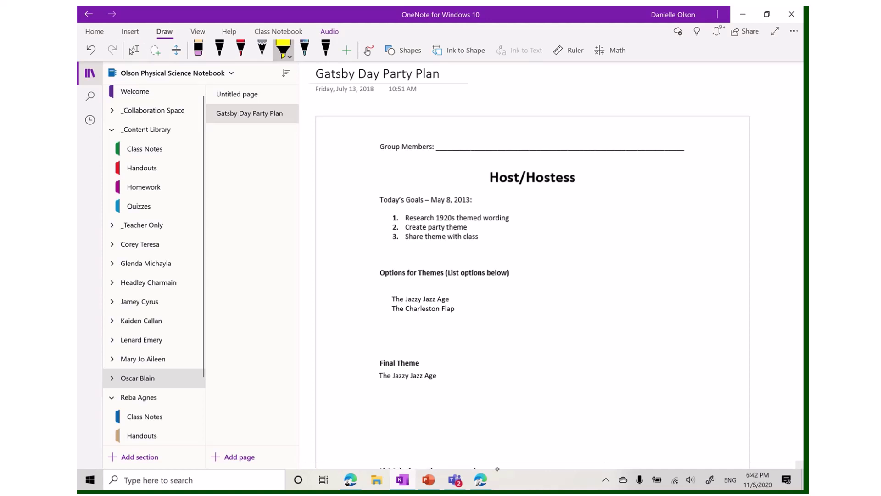
mouse_move(372, 372)
left_mouse_down()
mouse_move(449, 379)
mouse_move(372, 386)
left_mouse_up()
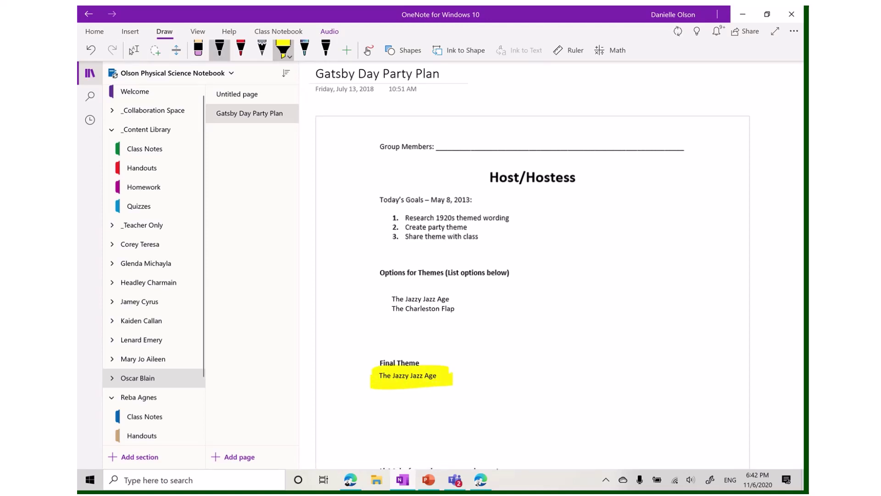
Step: Handwrite a black check, plus sign and 'Can't wait for the party' beside it
left_click(219, 48)
left_click_drag(471, 370, 488, 331)
mouse_move(510, 332)
left_mouse_down()
mouse_move(521, 380)
mouse_move(541, 344)
left_mouse_up()
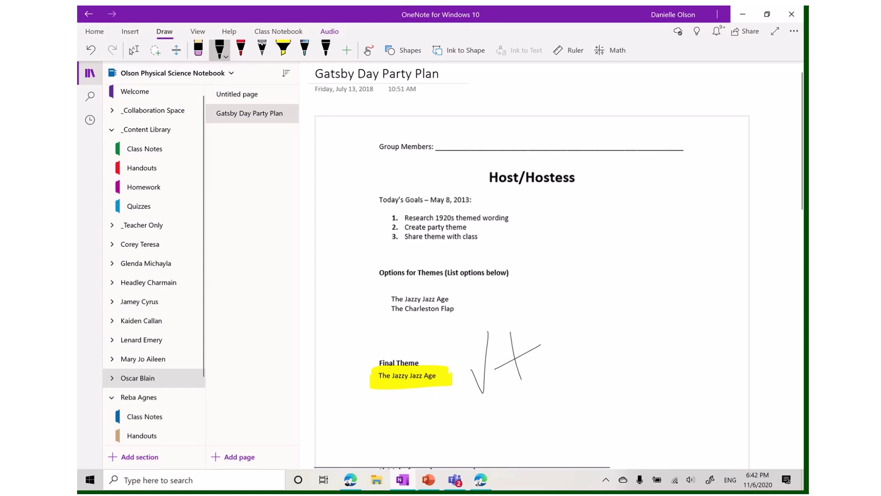
mouse_move(558, 377)
left_mouse_down()
mouse_move(590, 390)
mouse_move(634, 377)
left_mouse_up()
left_click_drag(630, 342, 644, 369)
mouse_move(628, 363)
left_mouse_down()
mouse_move(644, 351)
mouse_move(619, 354)
left_mouse_up()
left_click_drag(615, 415, 670, 388)
mouse_move(673, 367)
left_mouse_down()
mouse_move(664, 399)
mouse_move(679, 367)
left_mouse_up()
mouse_move(656, 420)
left_mouse_down()
mouse_move(675, 426)
mouse_move(703, 387)
left_mouse_up()
left_click_drag(707, 399, 747, 362)
mouse_move(719, 418)
left_mouse_down()
mouse_move(713, 450)
mouse_move(742, 390)
mouse_move(764, 370)
mouse_move(759, 421)
left_mouse_up()
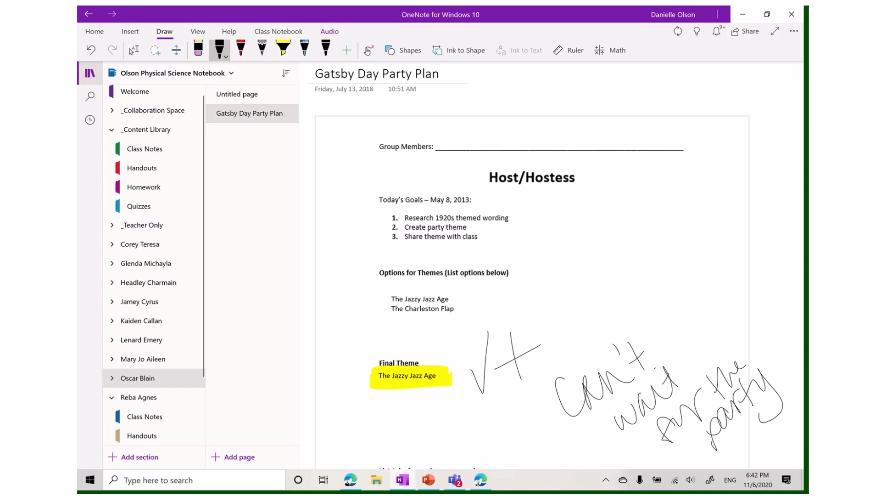
Step: Insert the cacatúa sticker from the Mascotas en el espacio sticker set
left_click(130, 31)
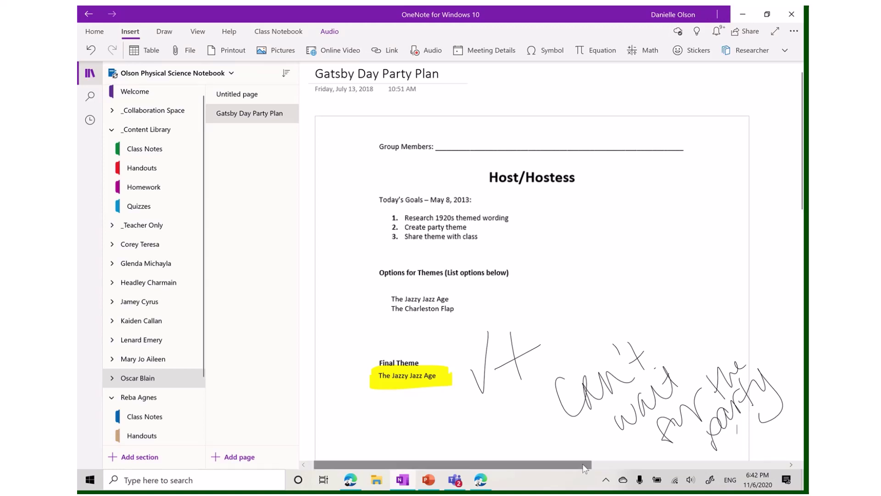
left_click_drag(583, 467, 673, 467)
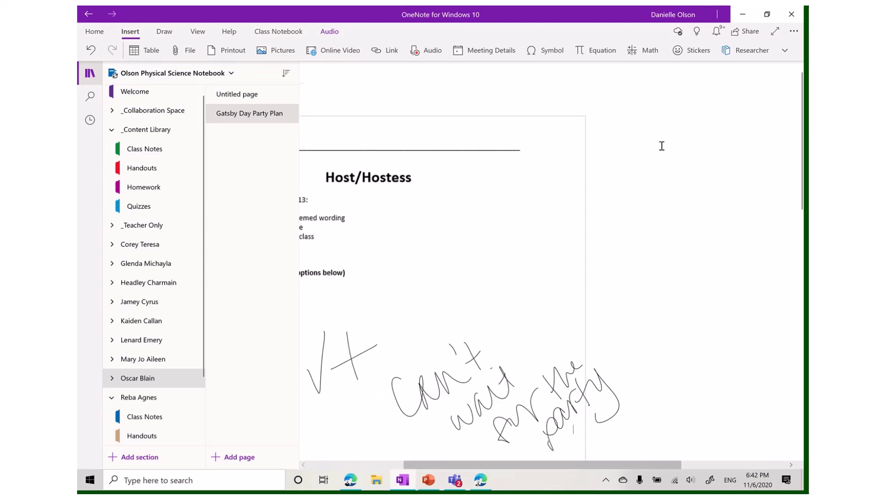
left_click(681, 57)
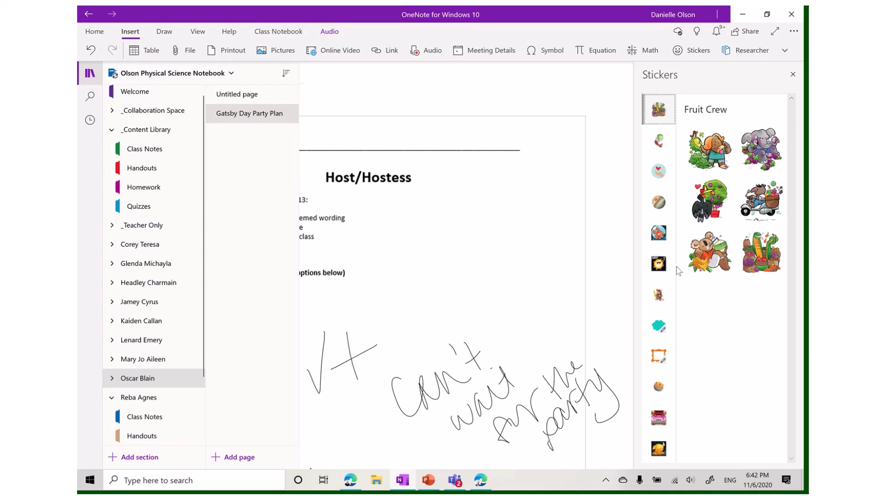
left_click(659, 264)
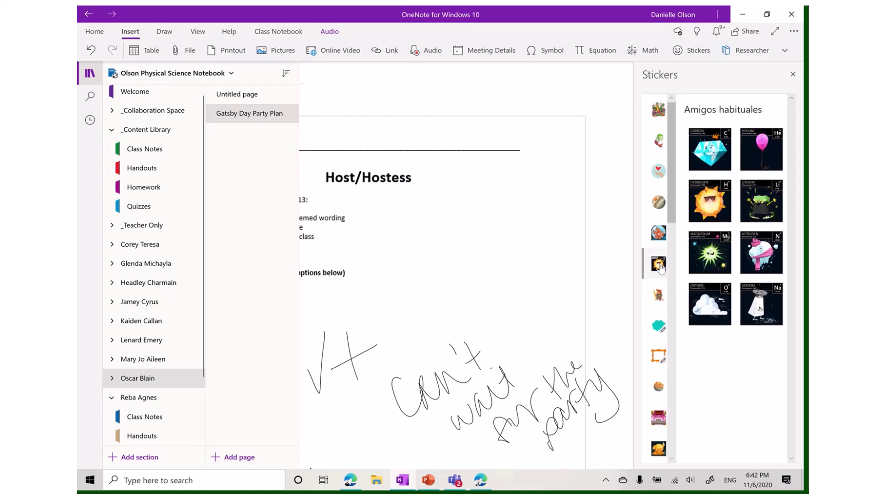
left_click(659, 327)
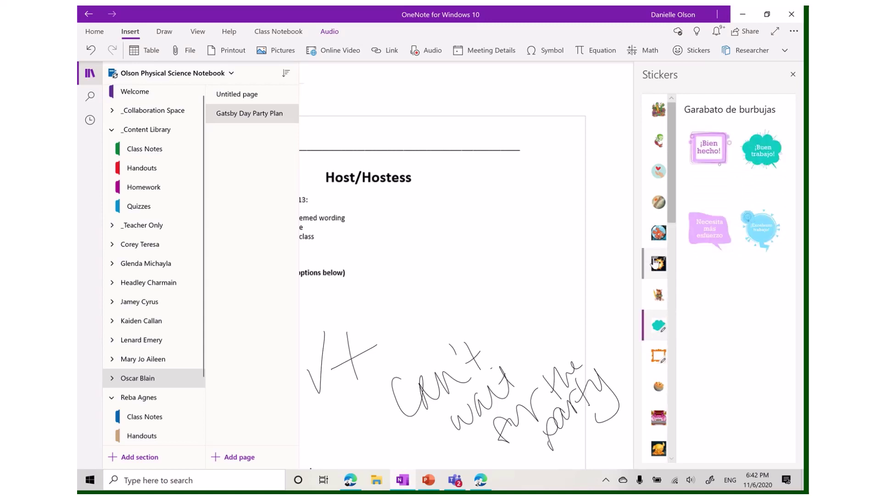
left_click(659, 234)
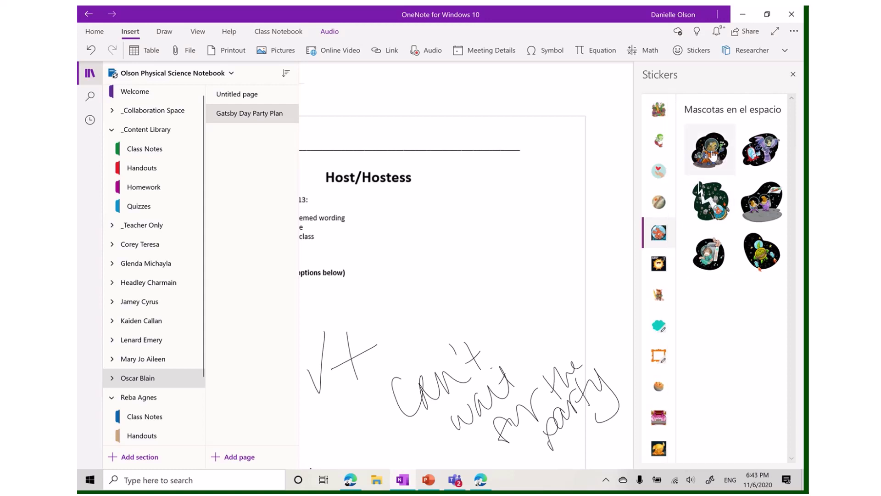
left_click(771, 151)
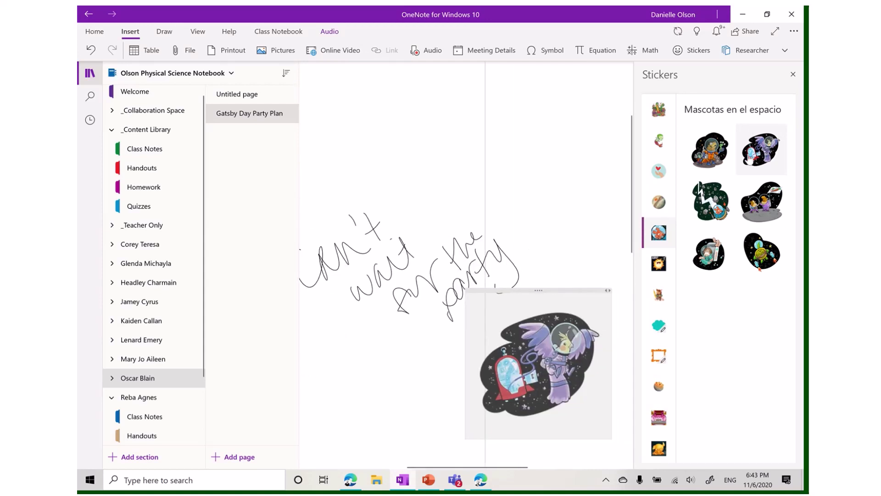
Step: Move the sticker beside the handwritten comment and type 'Job well done!' beneath it
left_click(792, 74)
mouse_move(664, 293)
left_mouse_down()
mouse_move(712, 240)
mouse_move(721, 129)
mouse_move(733, 105)
left_mouse_up()
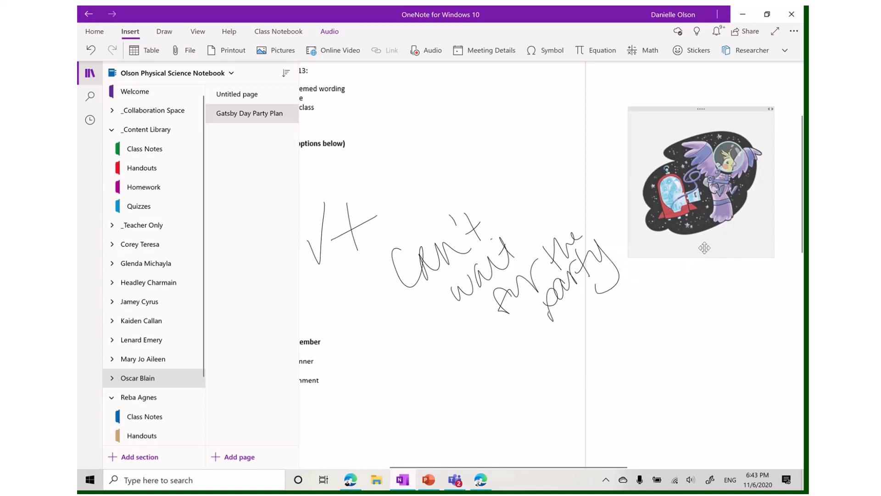
left_click(653, 273)
type("Job well done")
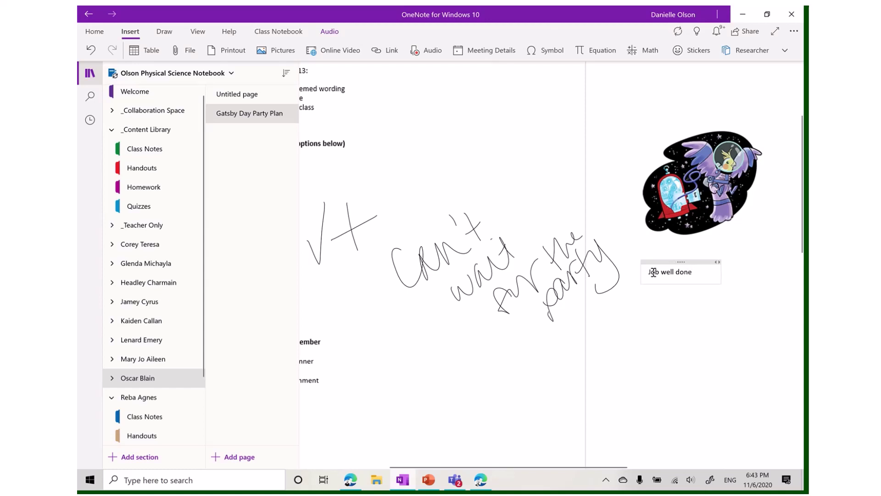
type("!")
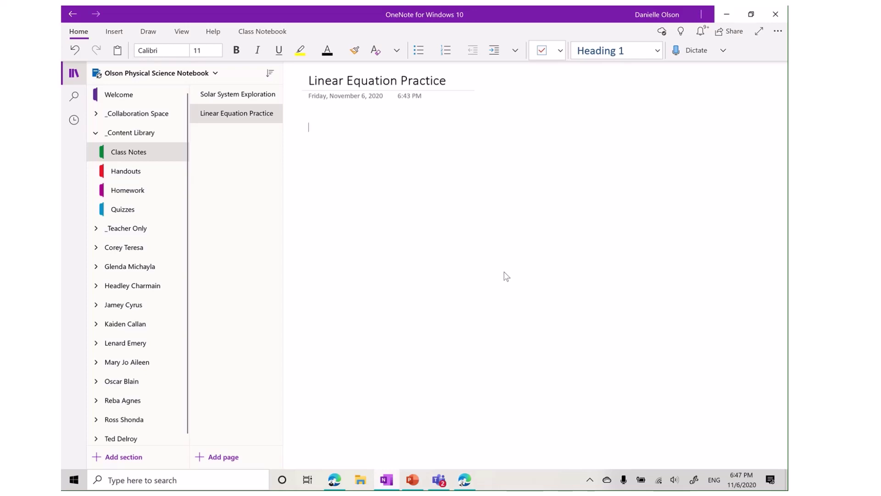
Step: Bring up the Insert commands with Alt+N for audio recording
key("alt+n")
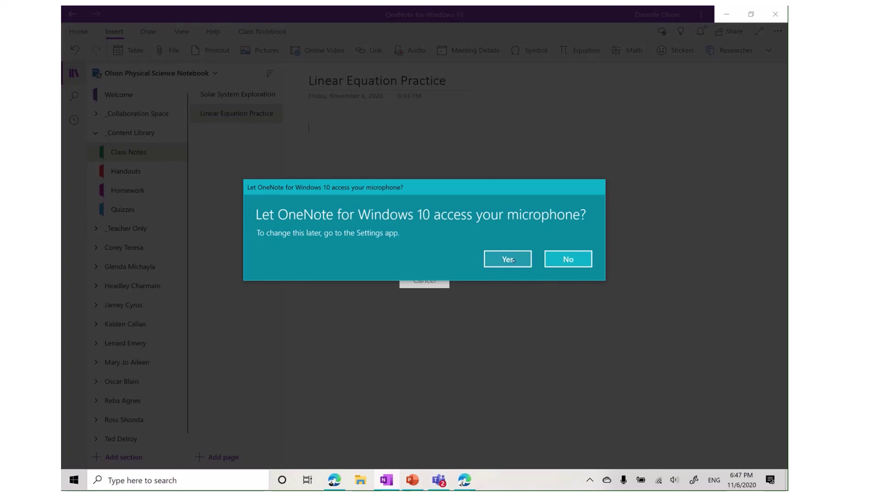
Step: Allow microphone access and, while recording, handwrite X+5=10 below the audio clip
left_click(510, 254)
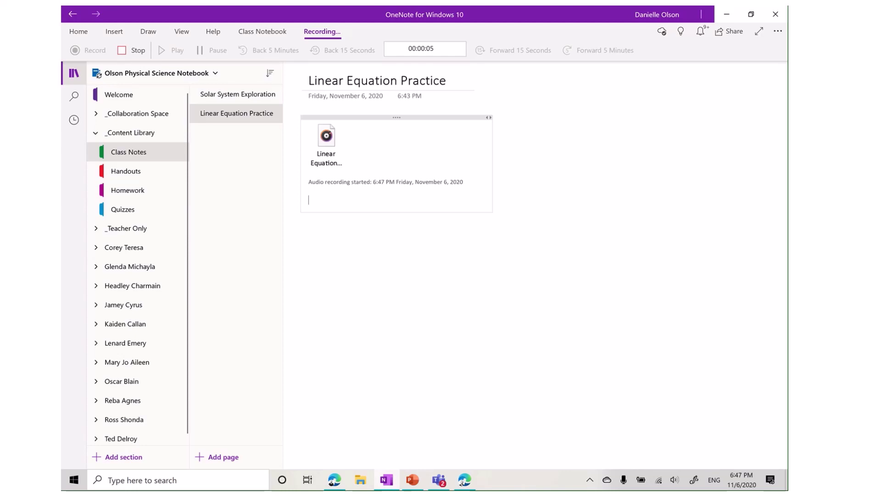
left_click(522, 251)
left_click_drag(316, 208, 340, 257)
mouse_move(339, 207)
left_mouse_down()
mouse_move(309, 266)
mouse_move(357, 258)
mouse_move(373, 224)
mouse_move(408, 204)
left_mouse_up()
mouse_move(381, 208)
left_mouse_down()
mouse_move(398, 219)
mouse_move(381, 244)
left_mouse_up()
left_click_drag(430, 220, 453, 216)
mouse_move(431, 232)
left_mouse_down()
mouse_move(455, 228)
mouse_move(473, 245)
left_mouse_up()
left_click_drag(512, 209, 504, 209)
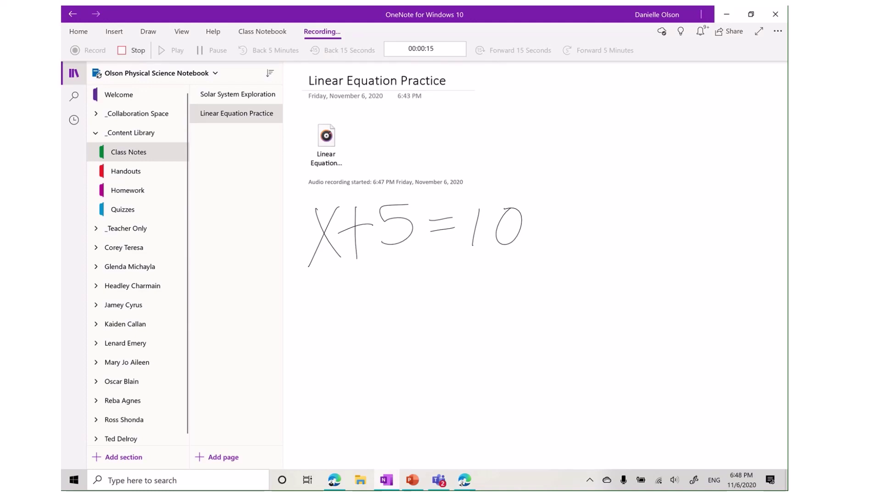
Step: Handwrite the solving steps, X+5-5=10-5 then X=5, and stop the recording
left_click_drag(356, 291, 374, 289)
mouse_move(382, 279)
left_mouse_down()
mouse_move(408, 274)
mouse_move(384, 323)
left_mouse_up()
mouse_move(433, 288)
left_mouse_down()
mouse_move(452, 283)
mouse_move(476, 315)
left_mouse_up()
mouse_move(504, 276)
left_mouse_down()
mouse_move(546, 293)
mouse_move(584, 274)
left_mouse_up()
mouse_move(562, 280)
left_mouse_down()
mouse_move(592, 303)
mouse_move(559, 316)
left_mouse_up()
left_click_drag(355, 353, 380, 386)
left_click_drag(380, 342, 360, 393)
mouse_move(408, 354)
left_mouse_down()
mouse_move(432, 352)
mouse_move(447, 361)
mouse_move(493, 340)
left_mouse_up()
left_click_drag(461, 344, 459, 385)
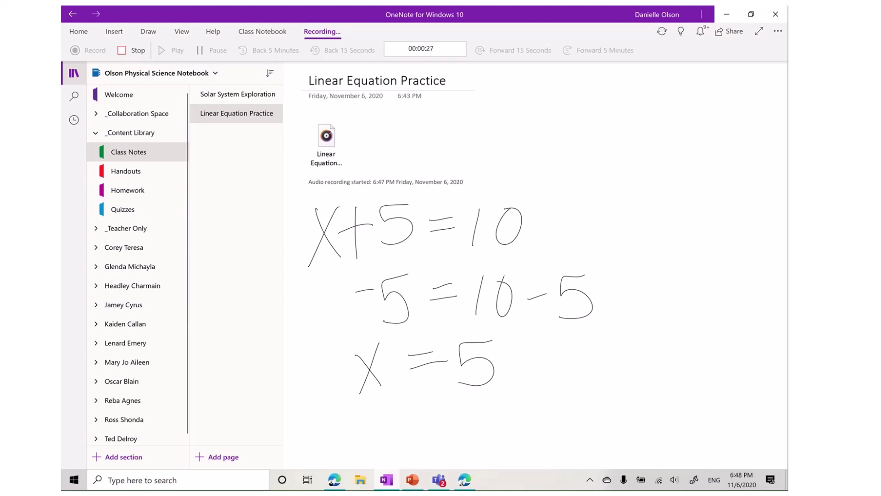
left_click(132, 50)
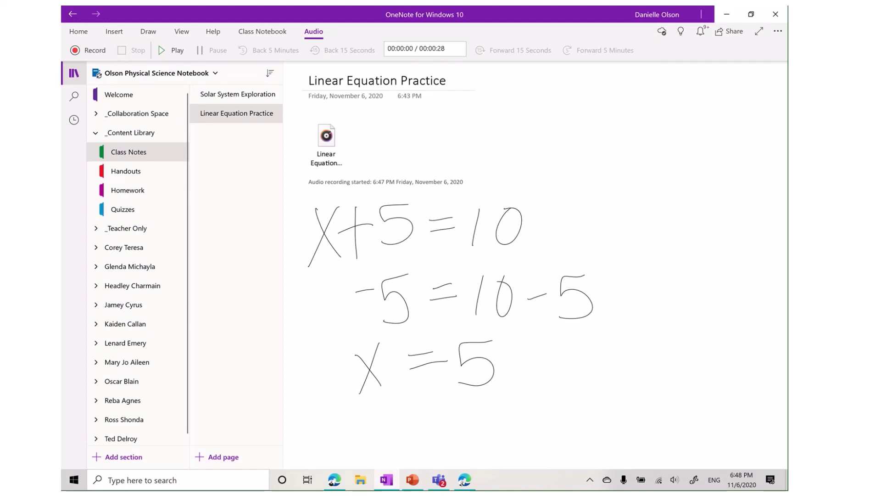
Step: Replay the 28-second clip with its synced handwriting, then stop it on the page
left_click(170, 51)
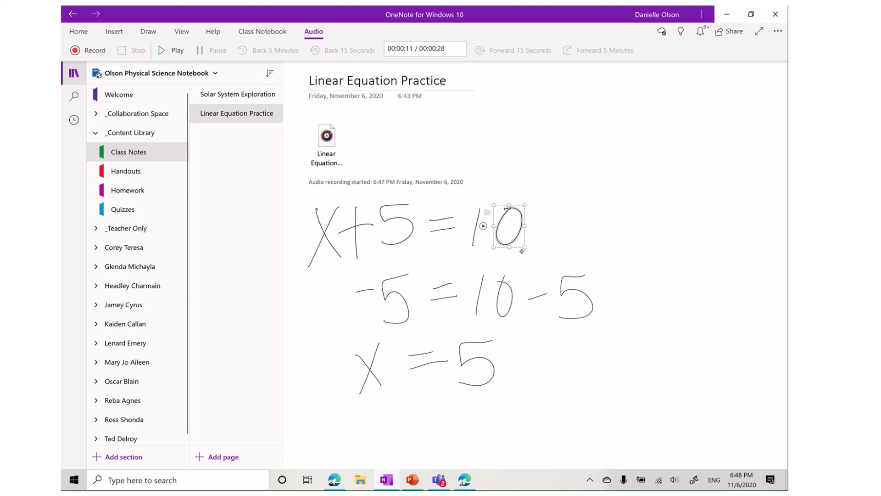
left_click(668, 252)
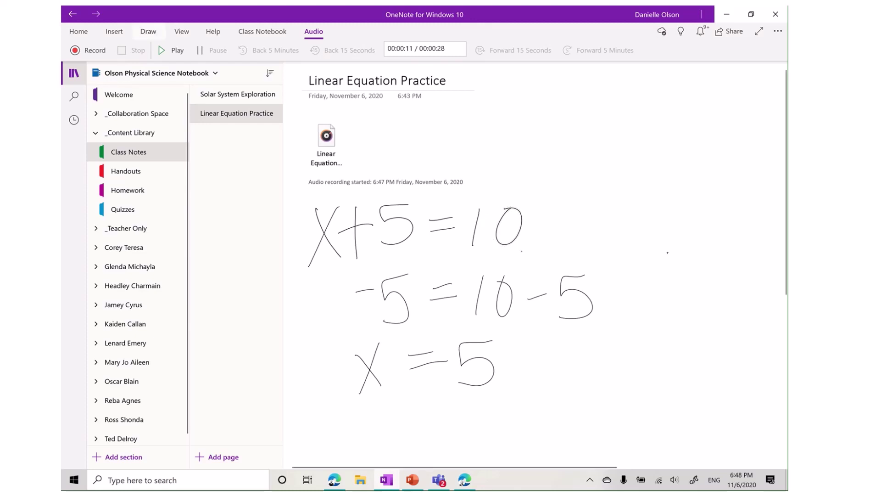
Step: Ink X+10=15 with the pen below X=5, then lasso-select the equation
left_click(148, 32)
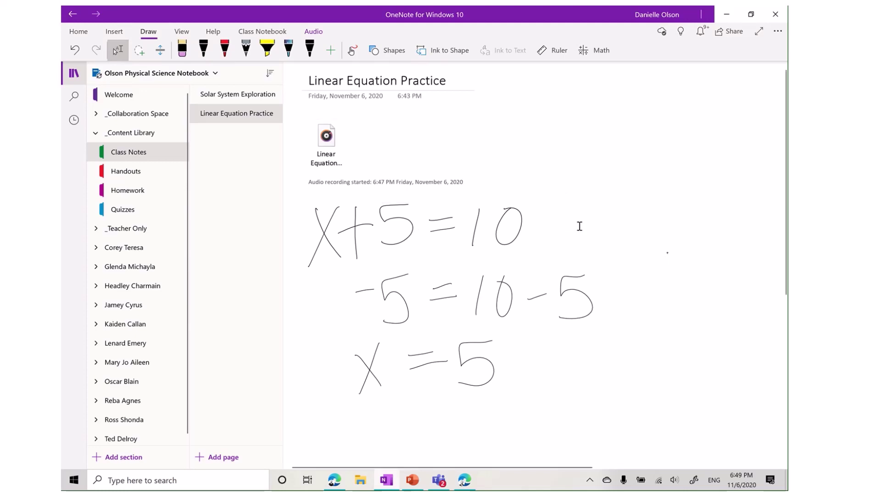
scroll(578, 273, "down", 5)
left_click(334, 222)
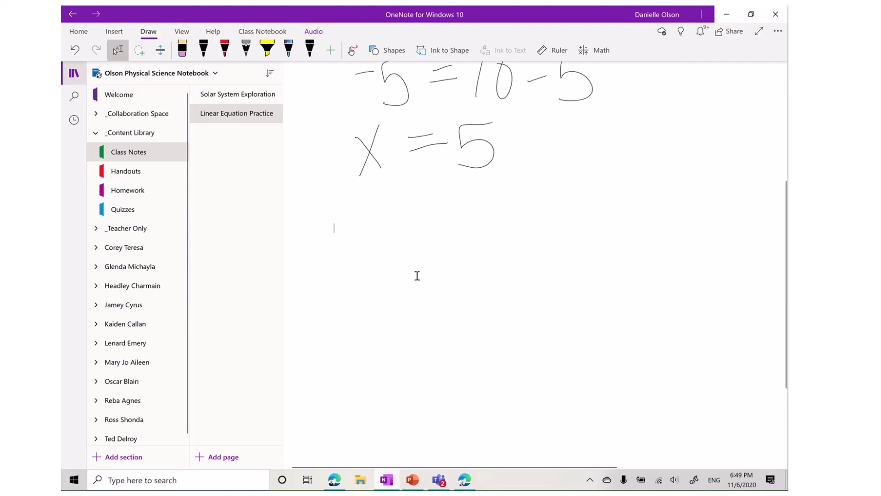
mouse_move(345, 243)
left_mouse_down()
mouse_move(371, 292)
mouse_move(349, 304)
left_mouse_up()
mouse_move(400, 236)
left_mouse_down()
mouse_move(403, 288)
mouse_move(422, 252)
mouse_move(444, 277)
left_mouse_up()
left_click_drag(467, 237, 522, 253)
left_click_drag(545, 224, 546, 265)
mouse_move(555, 242)
left_mouse_down()
mouse_move(579, 224)
mouse_move(560, 268)
left_mouse_up()
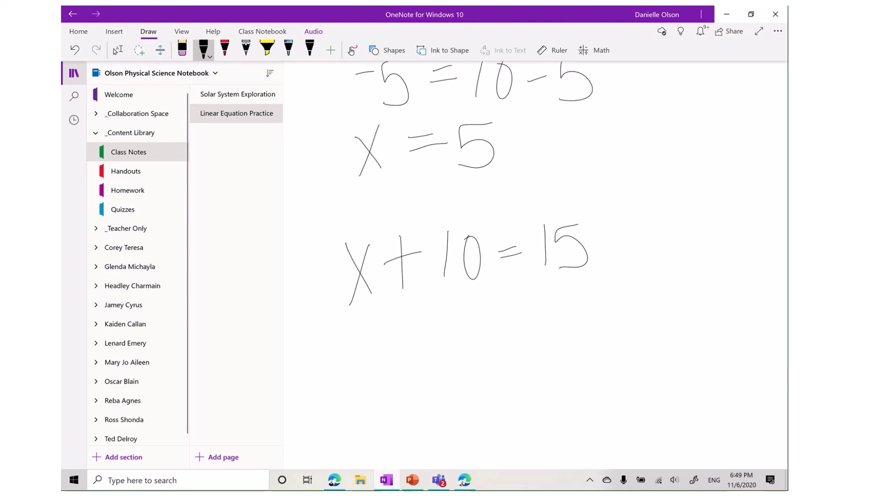
left_click(117, 50)
mouse_move(322, 225)
left_mouse_down()
mouse_move(540, 340)
mouse_move(601, 329)
left_mouse_up()
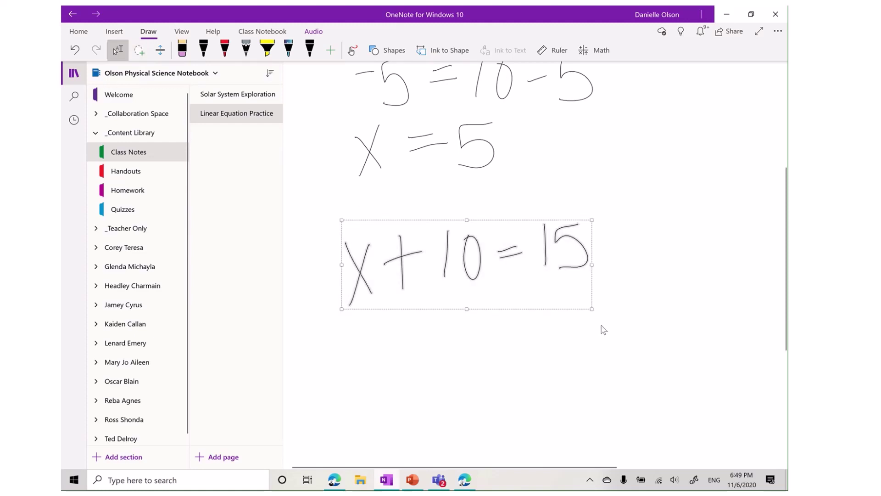
Step: In the Math pane, solve x+10=15 for x and show the Steps for Solving Linear Equation
left_click(596, 50)
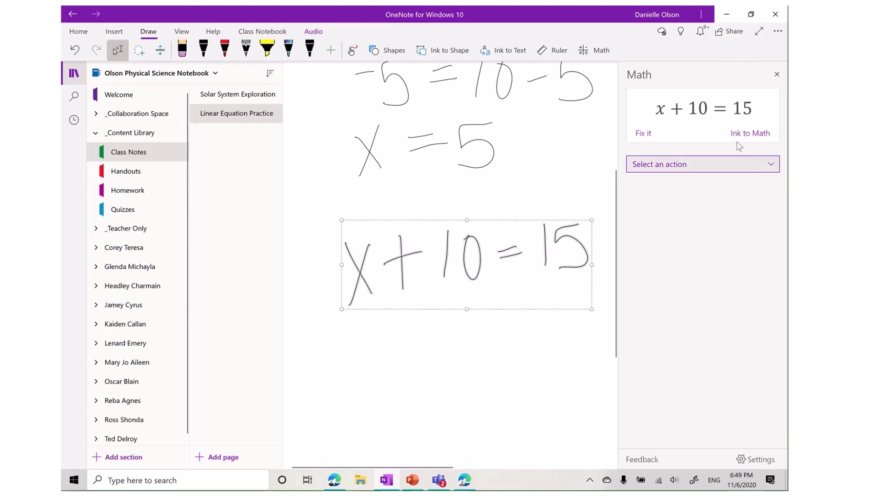
left_click(773, 162)
left_click(653, 148)
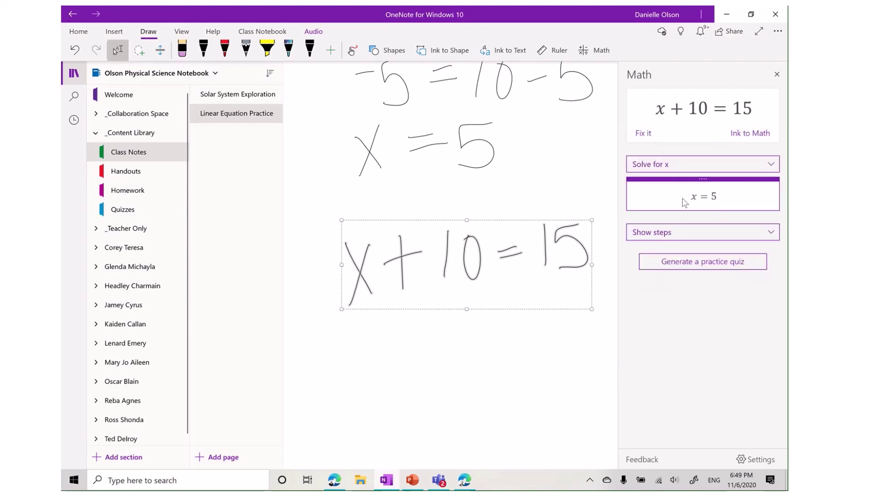
left_click(764, 232)
left_click(771, 271)
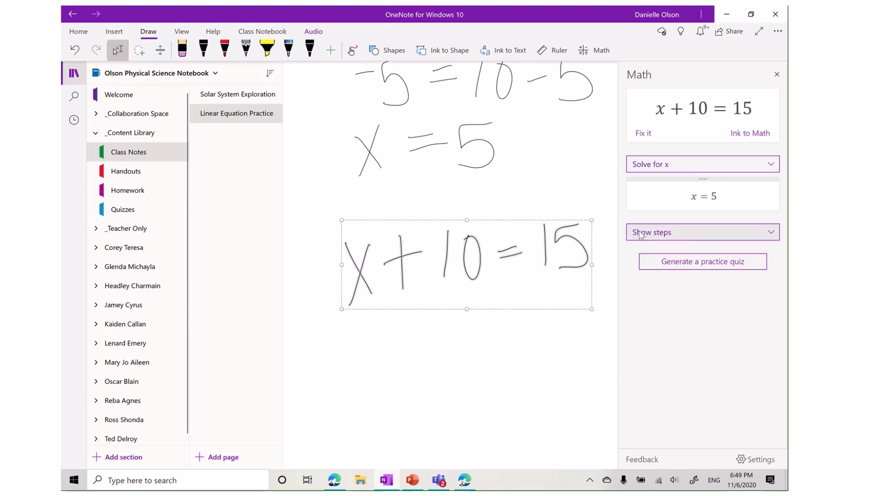
left_click(742, 234)
left_click(727, 234)
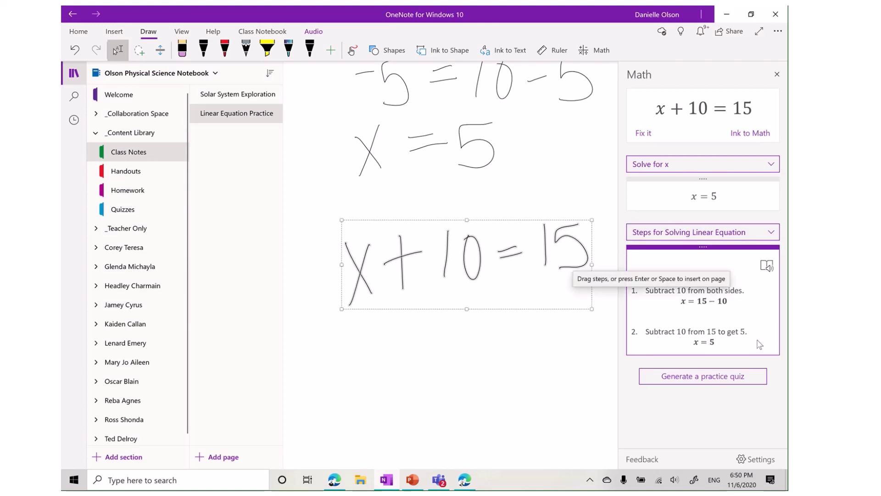
left_click(344, 327)
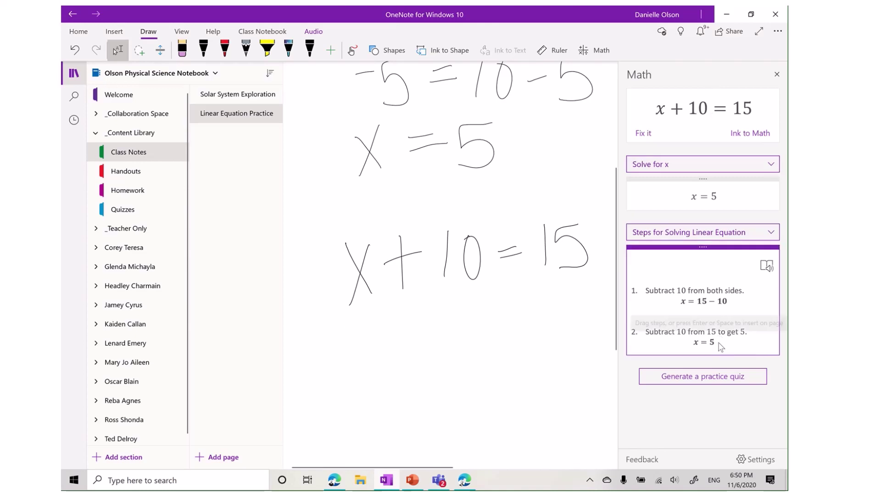
Step: Generate a practice math quiz with 5 questions
left_click(717, 383)
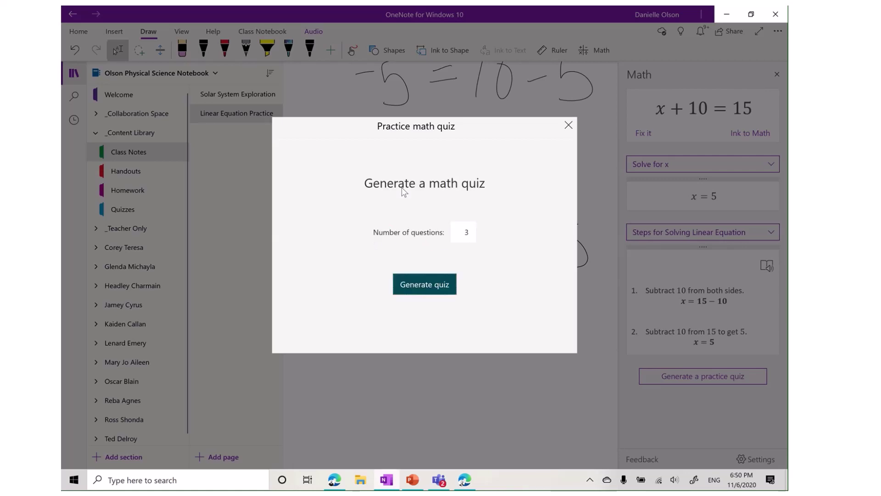
double_click(464, 232)
type("5")
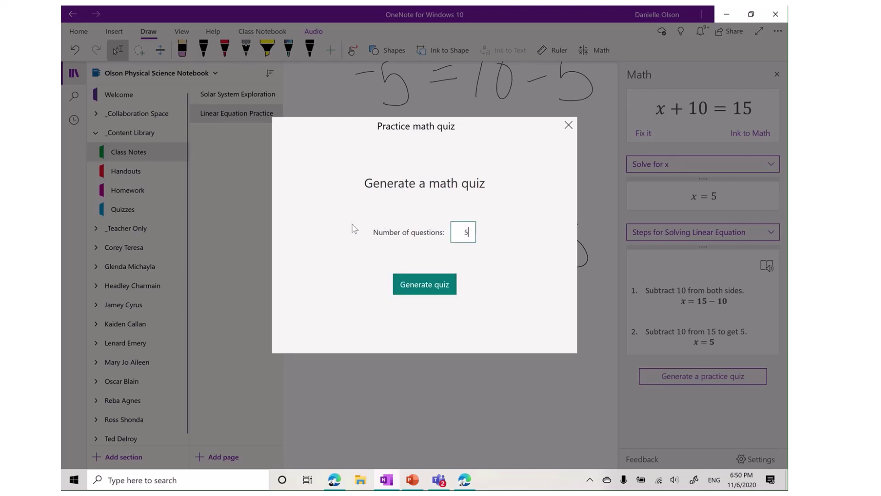
left_click(434, 294)
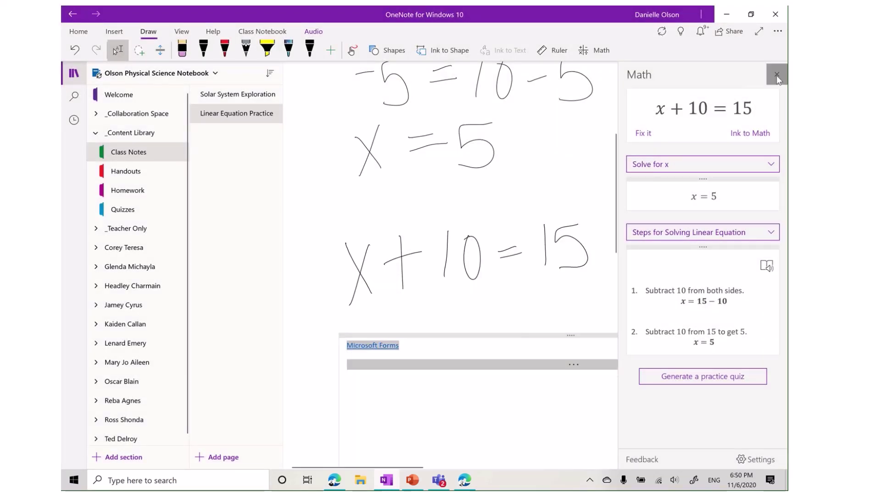
Step: Close the Math pane and scroll the page to review the embedded Practice Math Quiz
left_click(777, 75)
scroll(671, 246, "down", 2)
scroll(634, 223, "down", 3)
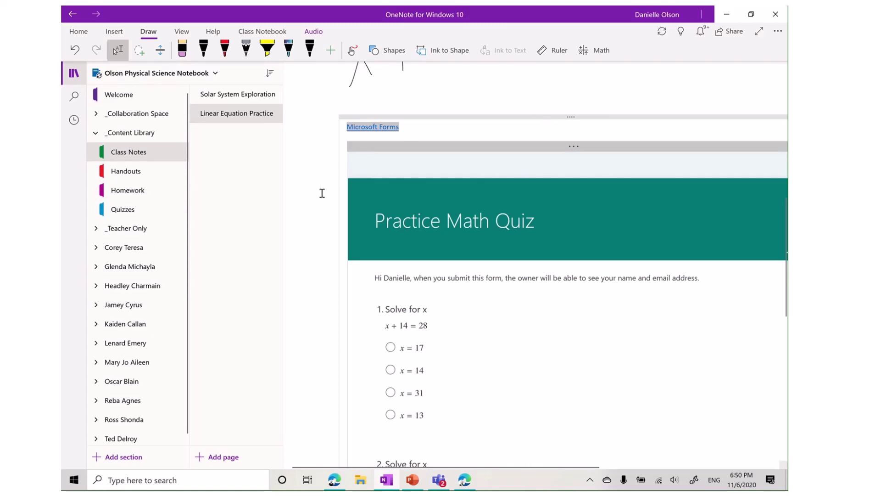
scroll(320, 193, "up", 1)
scroll(321, 193, "up", 2)
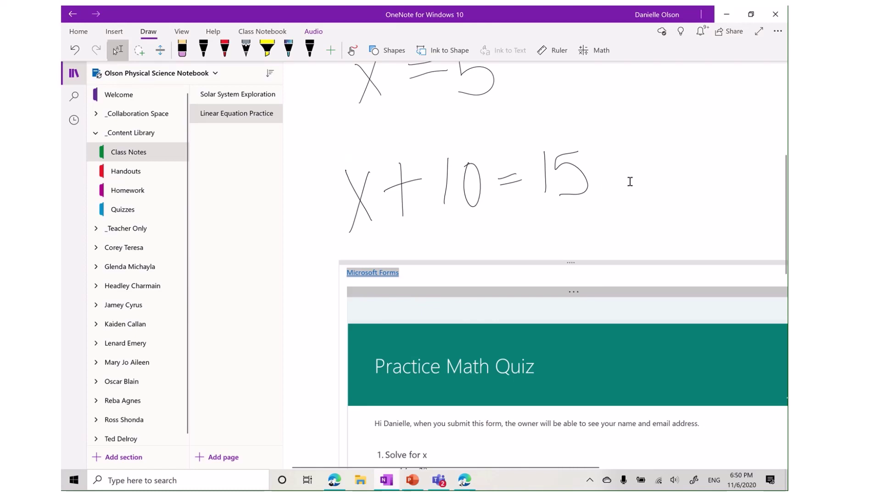
scroll(631, 181, "up", 5)
scroll(630, 181, "up", 1)
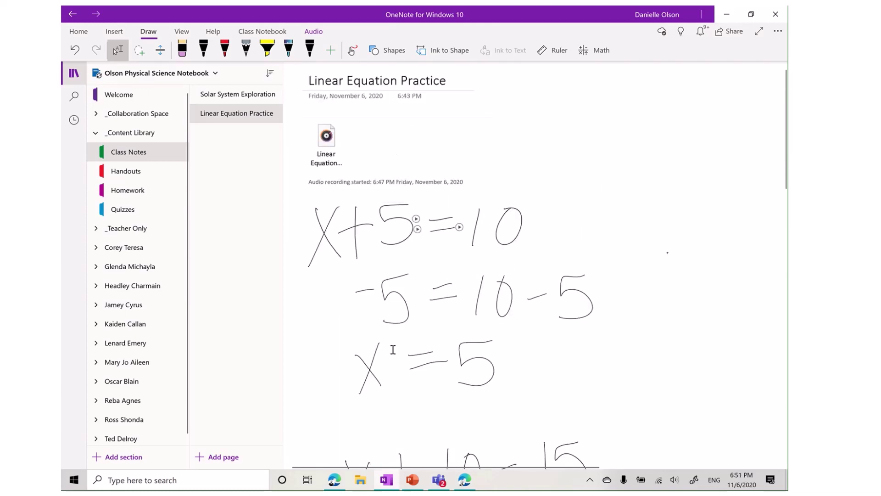
scroll(649, 252, "down", 3)
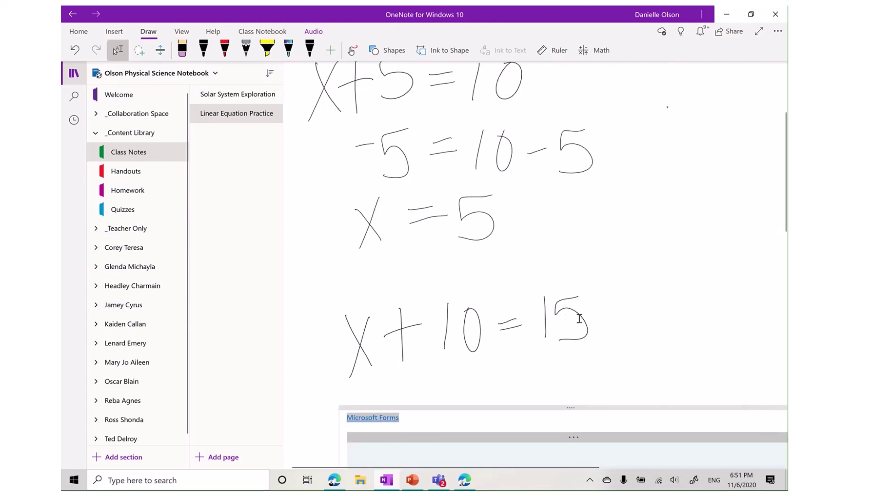
scroll(581, 316, "down", 6)
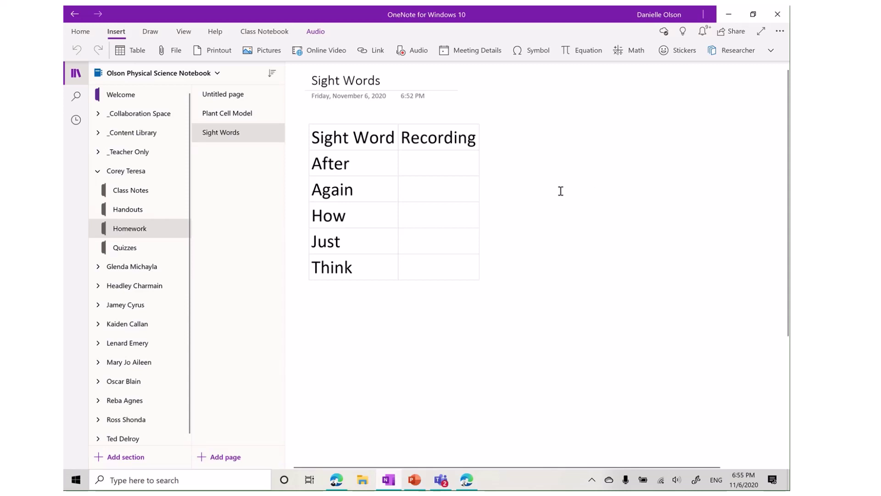
Step: Record an audio clip into the Recording cell beside After, then play and stop it
left_click(418, 160)
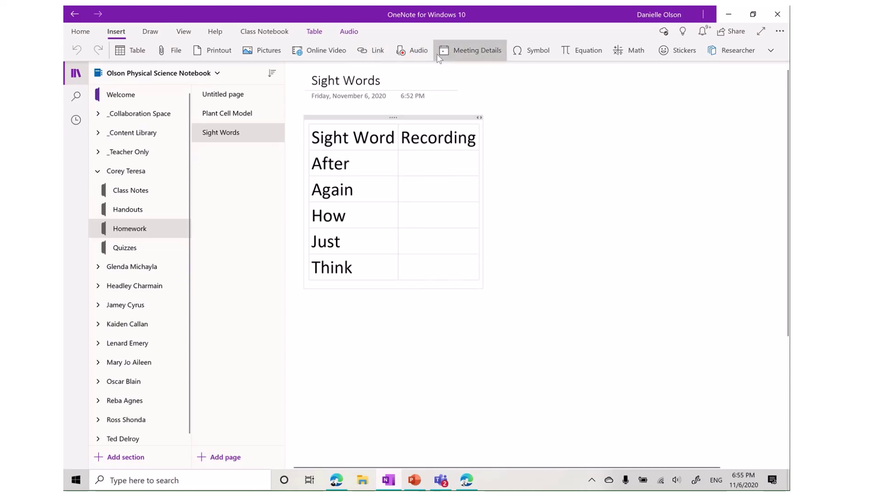
left_click(413, 51)
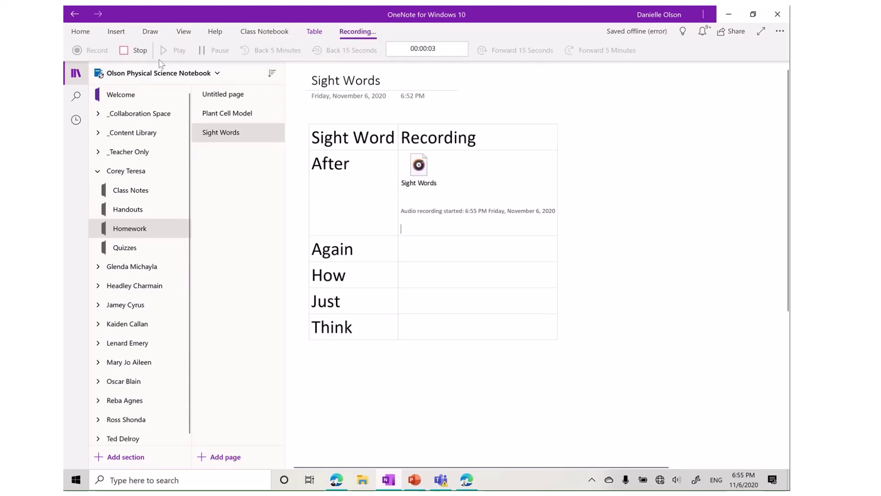
left_click(134, 46)
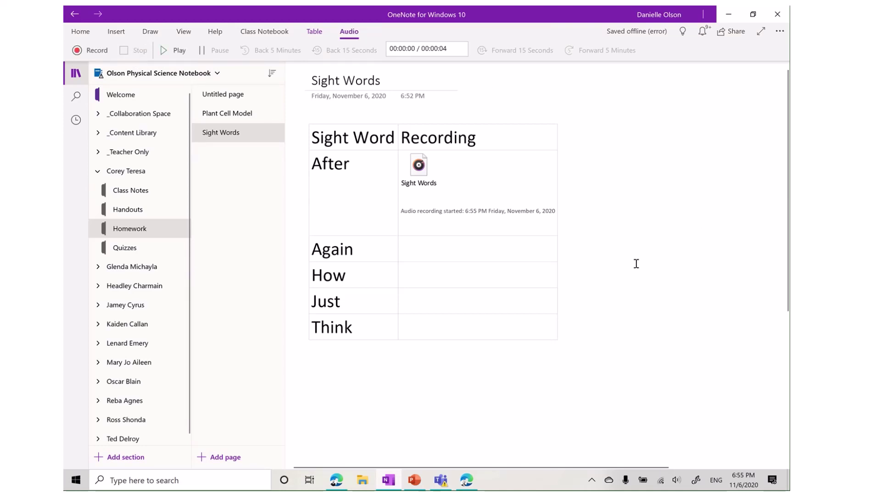
left_click(253, 31)
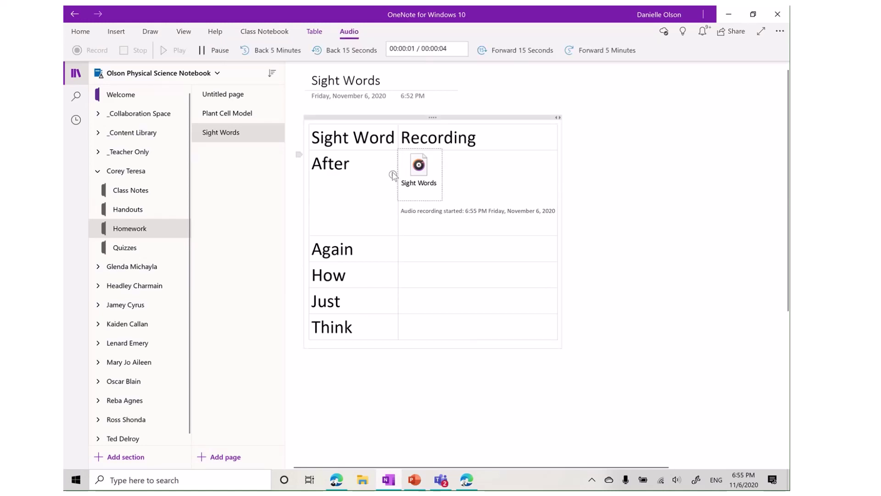
left_click(210, 51)
left_click(593, 160)
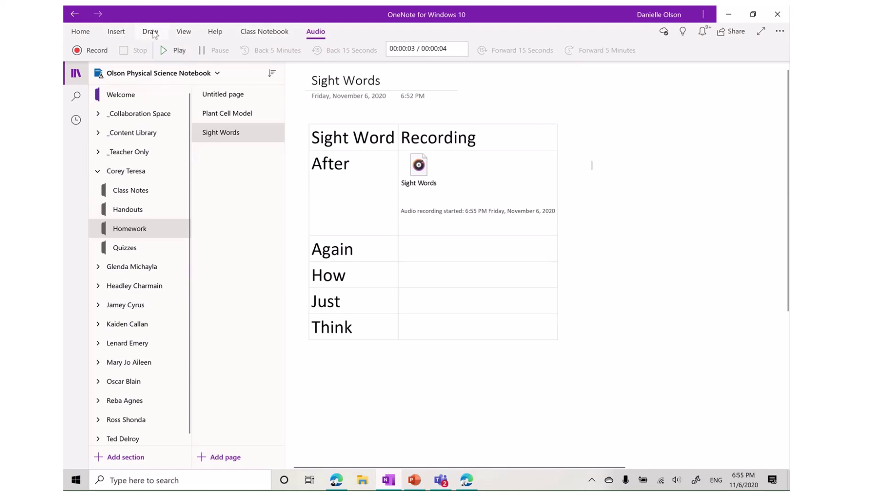
left_click(150, 31)
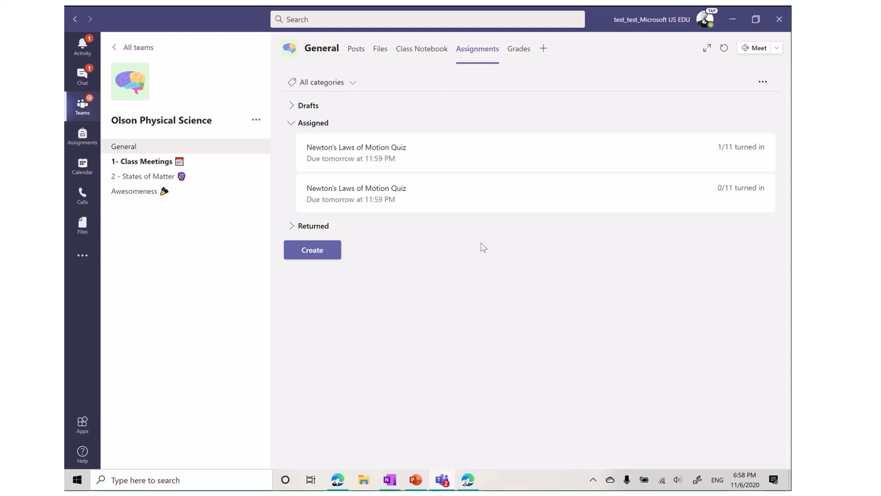
Step: Create a new assignment under Olson Physical Science's Assignments tab
left_click(311, 255)
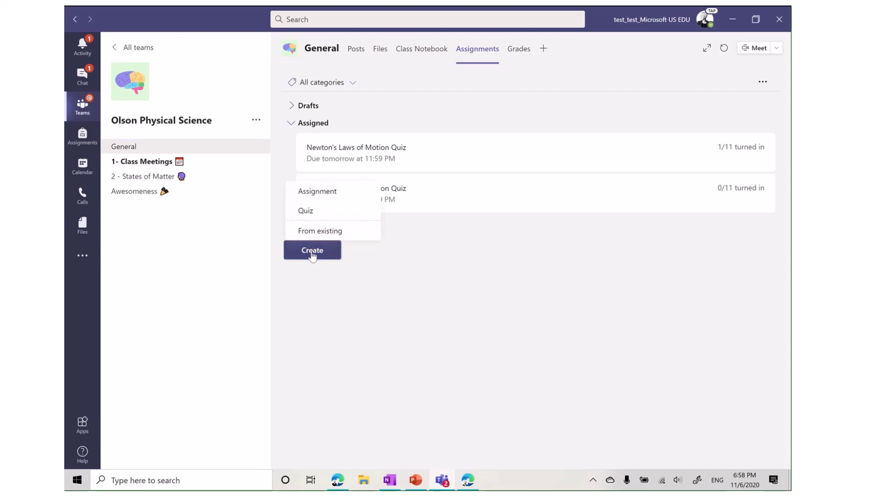
left_click(327, 192)
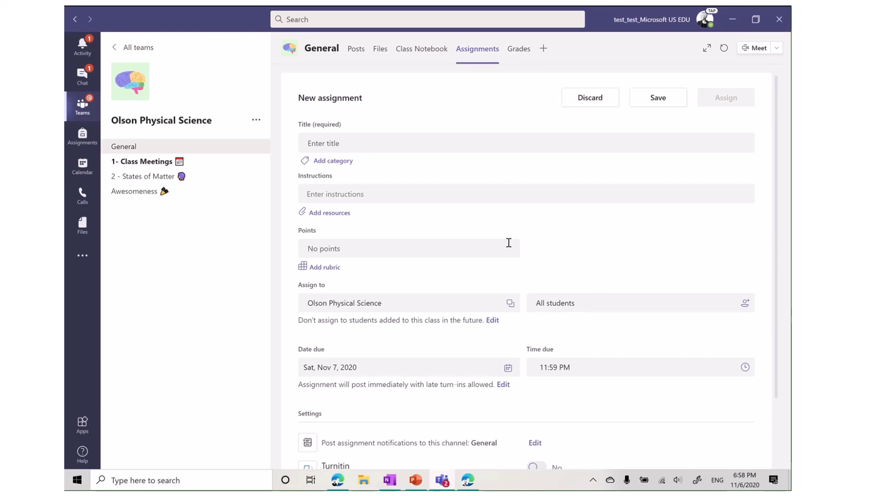
Step: Title the assignment 'Plant Cell labeling' with instructions 'Please label the plant cell.'
left_click(361, 143)
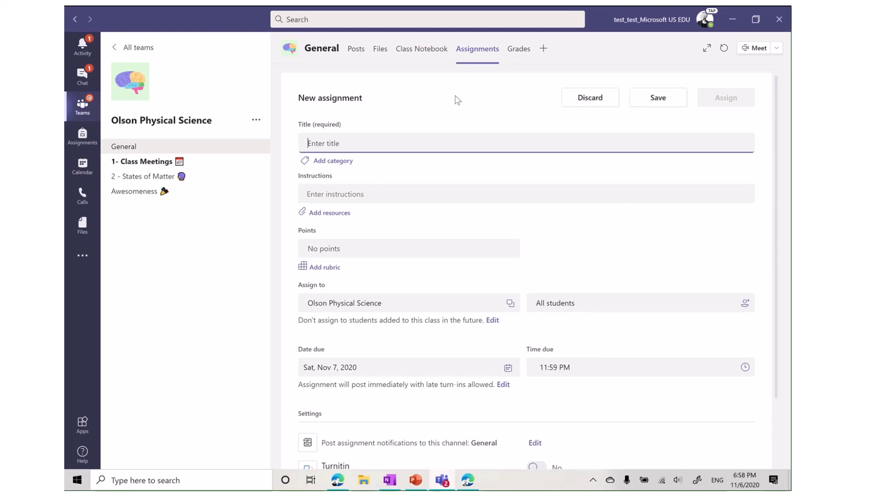
type("Plant Cell labeling")
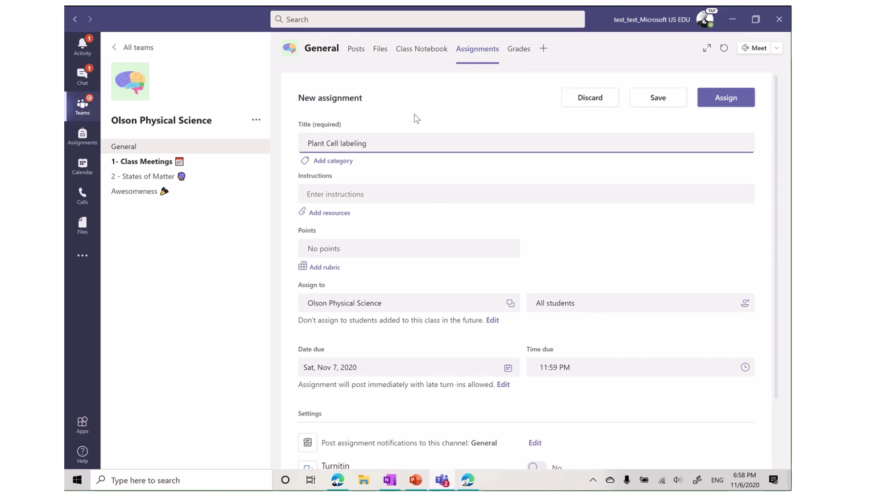
left_click(326, 195)
type("Please label the plant cell.")
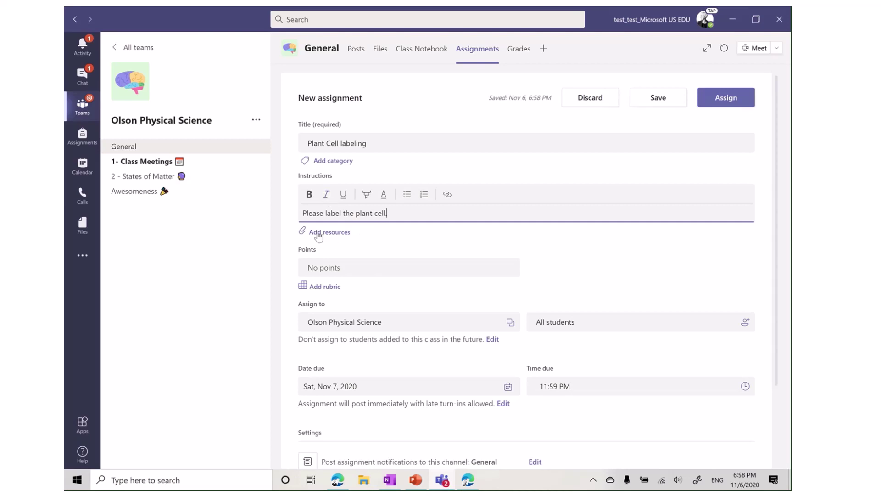
left_click(332, 232)
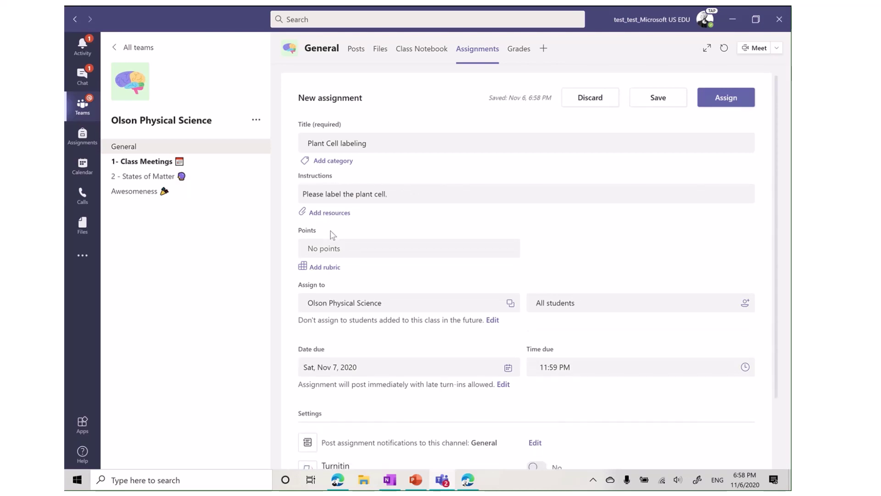
left_click(337, 213)
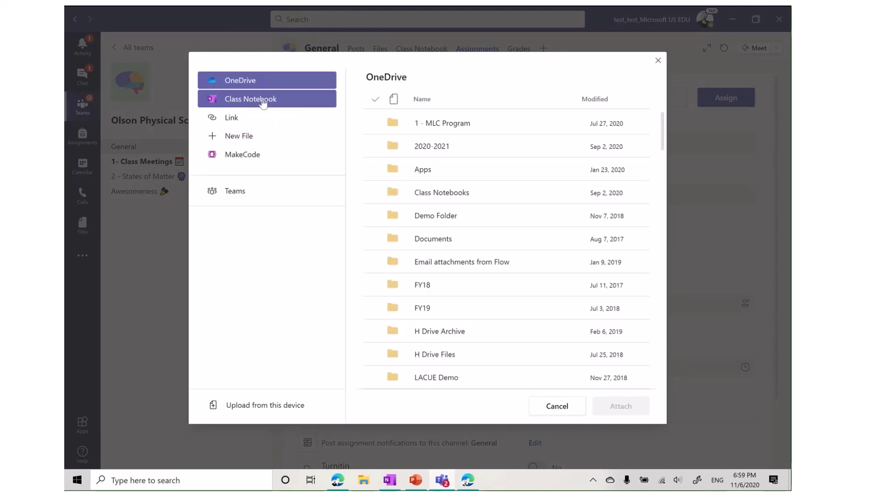
Step: Attach the Class Notebook's Homework 'Plant Cell Model' page, giving each student a copy in Homework
left_click(263, 102)
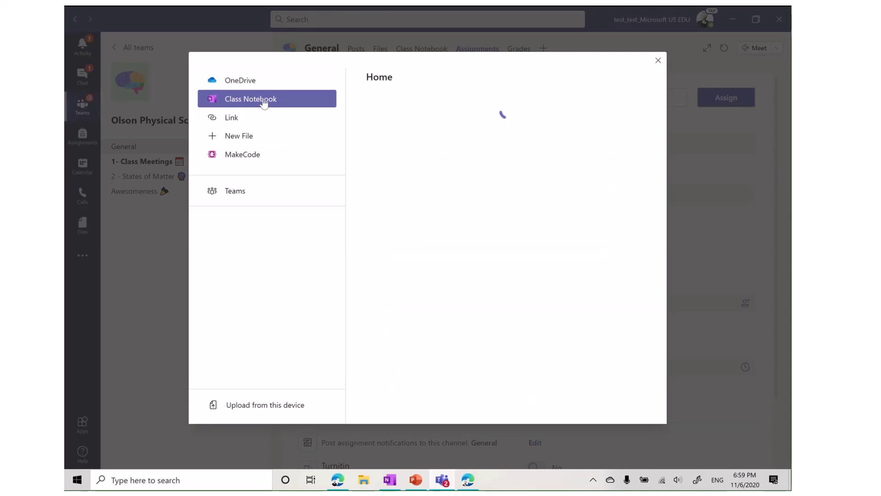
left_click(429, 155)
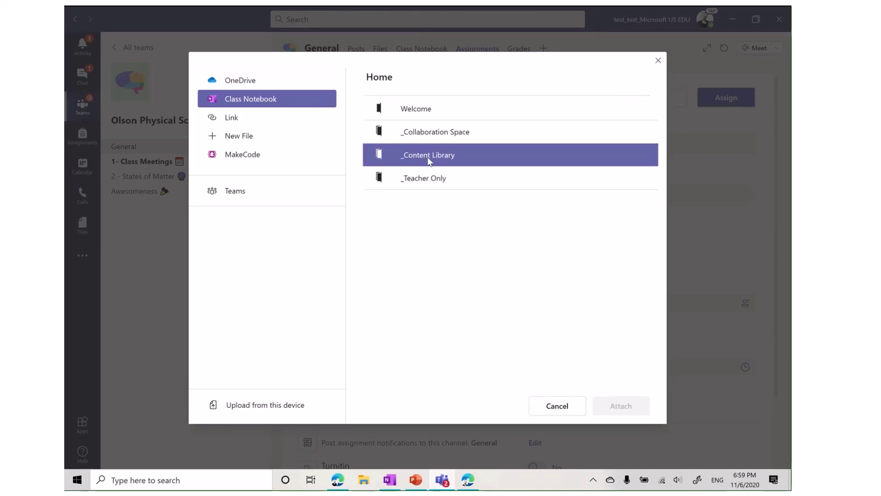
left_click(408, 180)
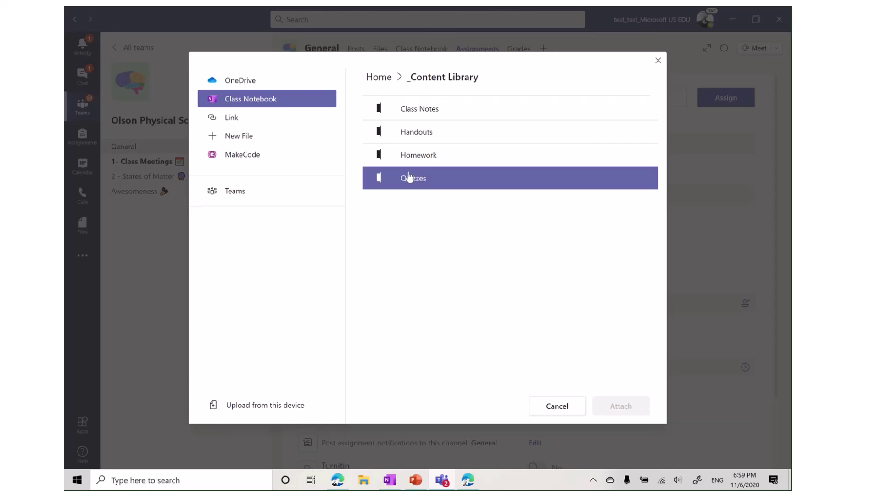
left_click(440, 78)
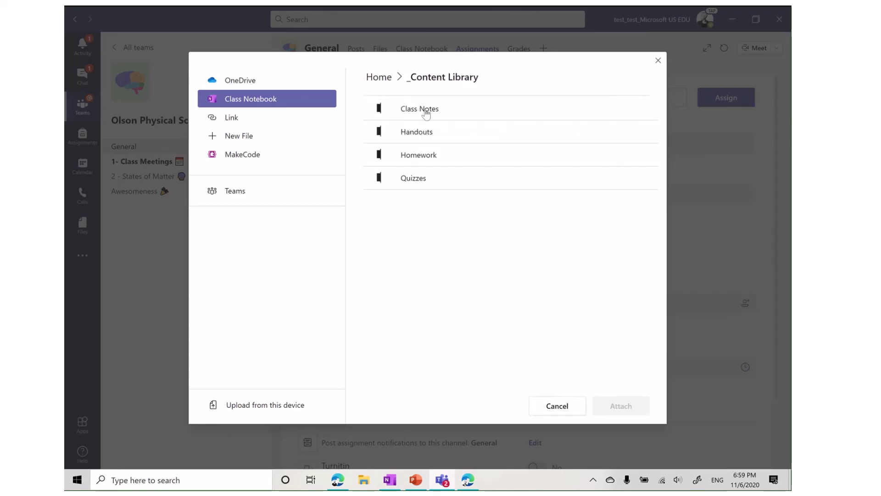
left_click(421, 152)
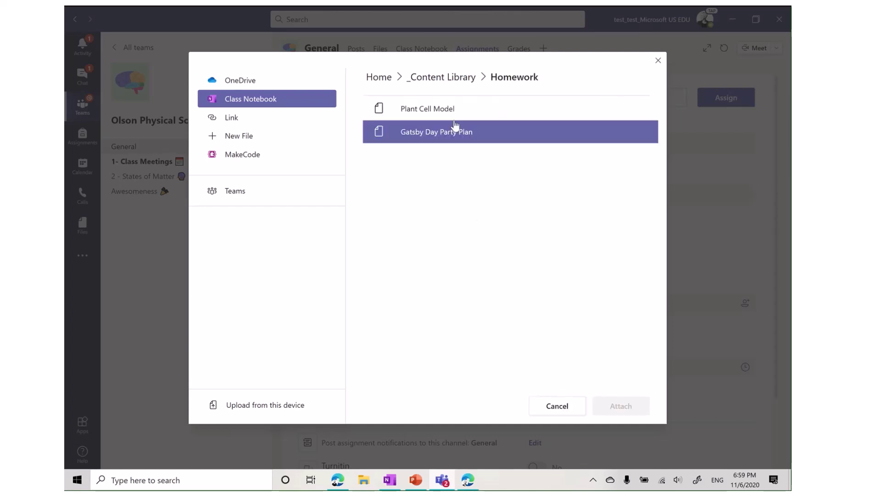
left_click(436, 112)
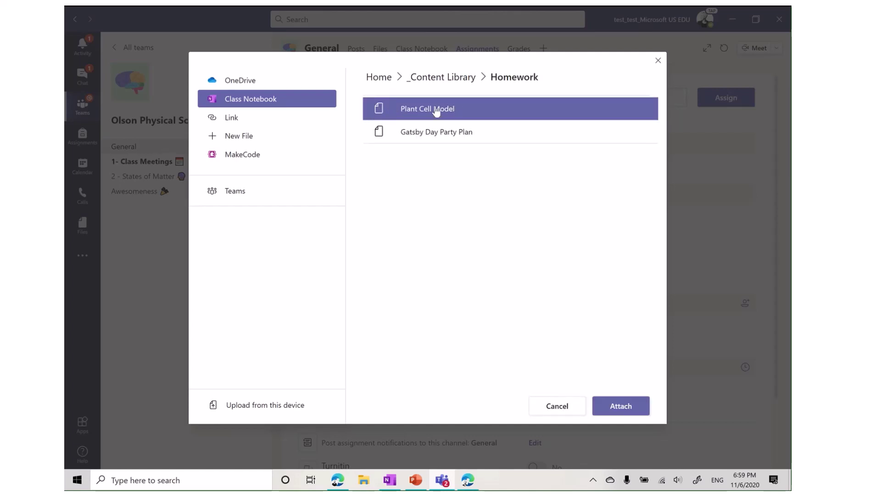
left_click(621, 407)
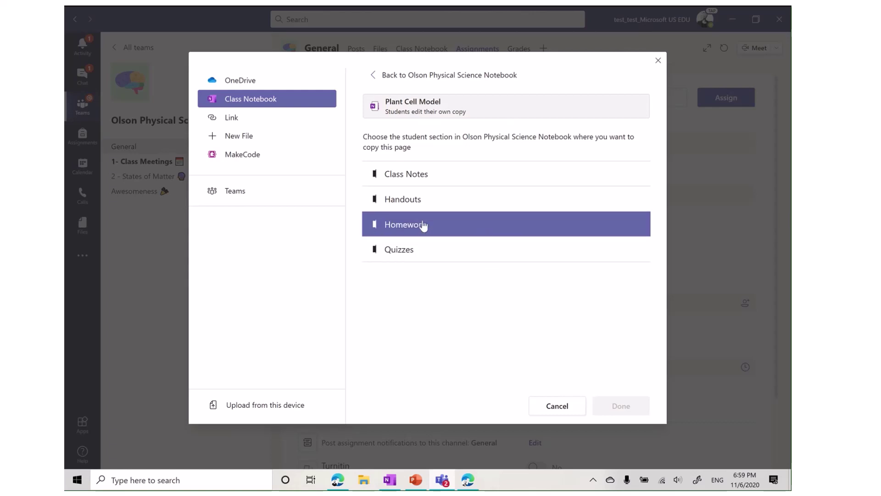
left_click(460, 230)
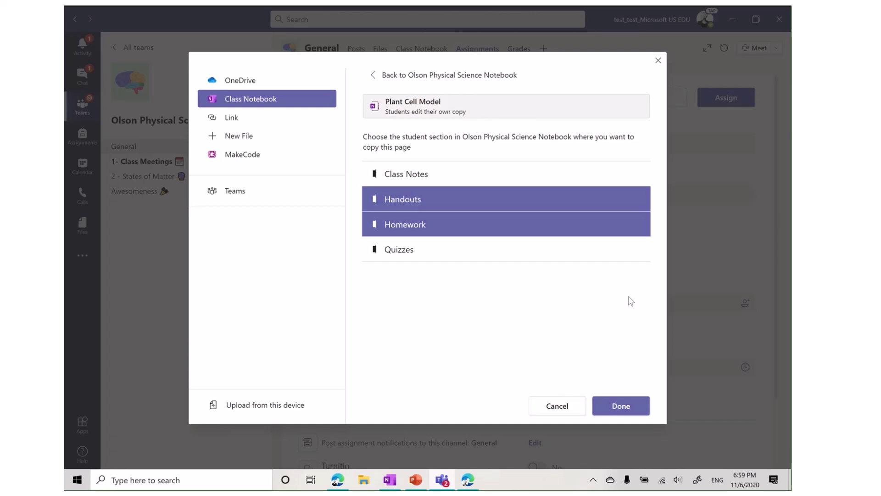
left_click(628, 409)
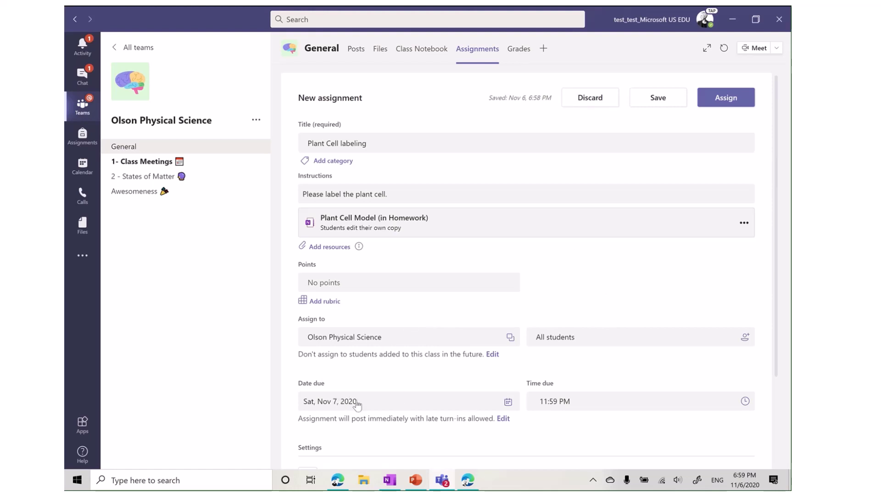
Step: Set the Plant Cell labeling due date to Monday, November 9, 2020 and assign it
left_click(507, 402)
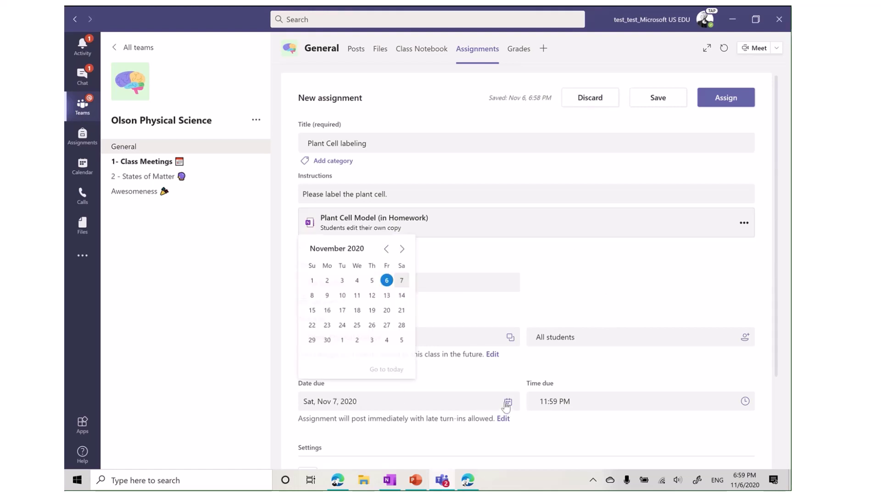
left_click(328, 294)
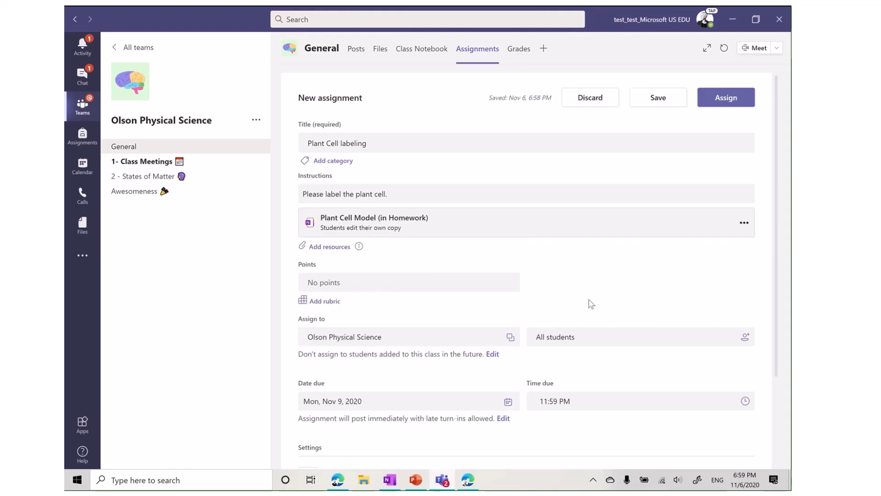
left_click(733, 103)
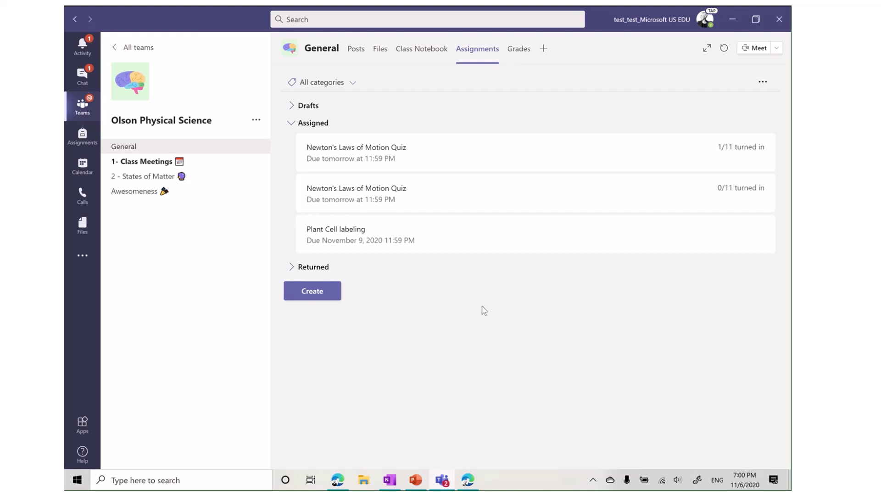
Step: Open the Plant Cell labeling assignment in Student view
left_click(543, 231)
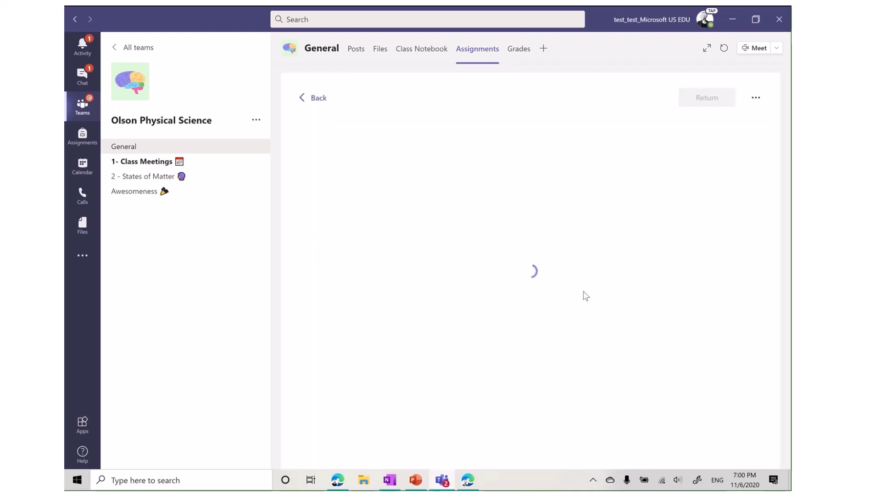
left_click(757, 98)
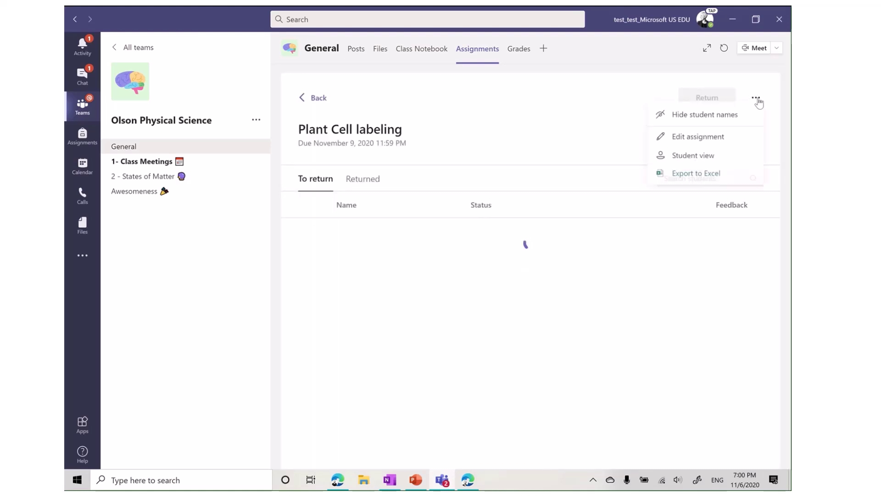
left_click(713, 157)
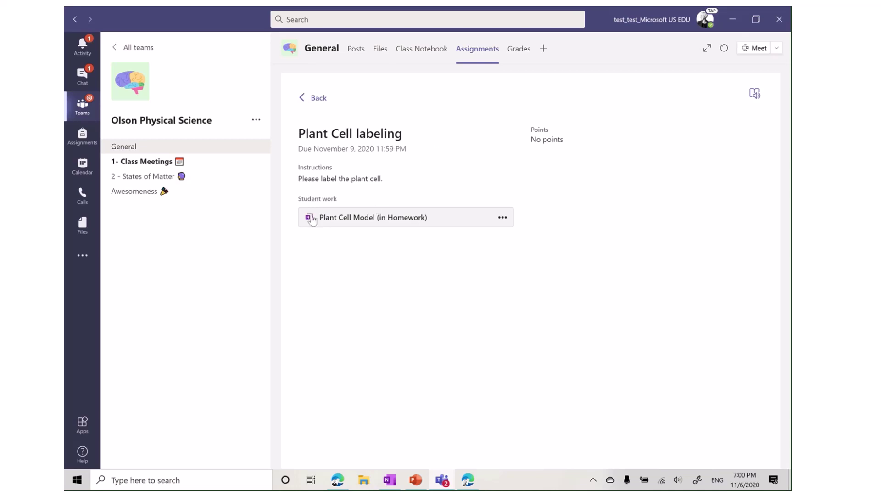
Step: View the attached Plant Cell Model page inside Teams, then close it back to the assignment
left_click(503, 217)
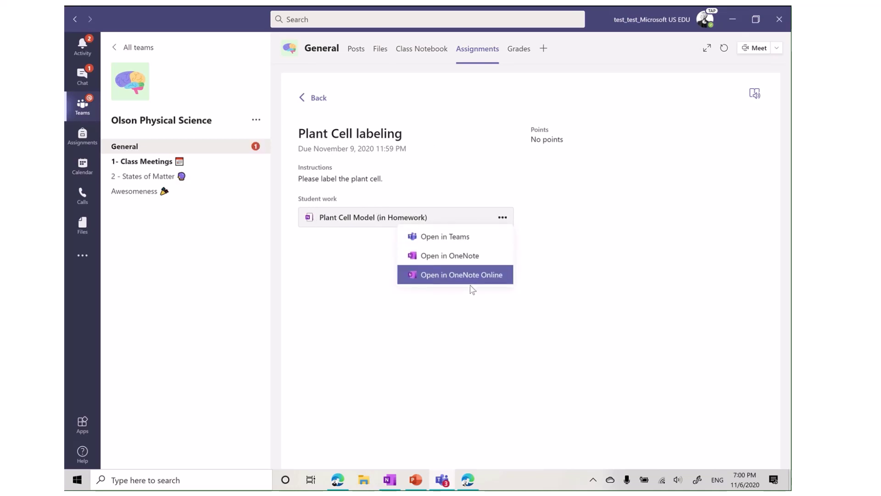
left_click(437, 236)
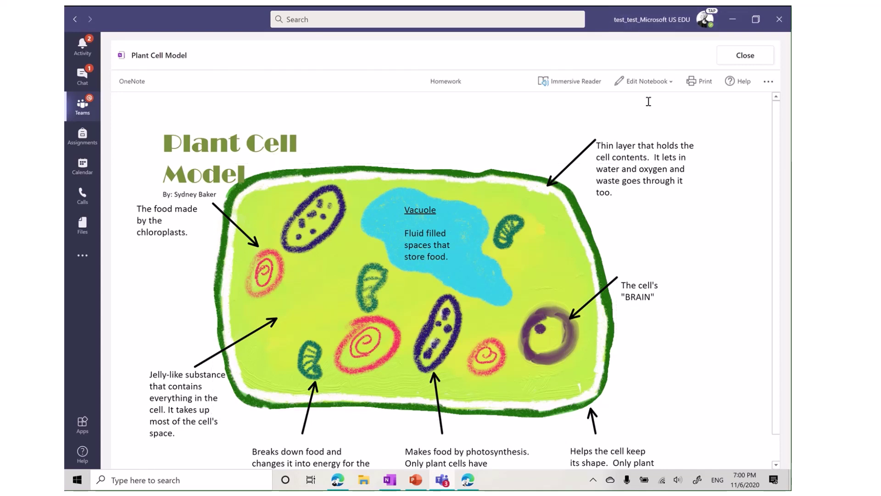
left_click(760, 54)
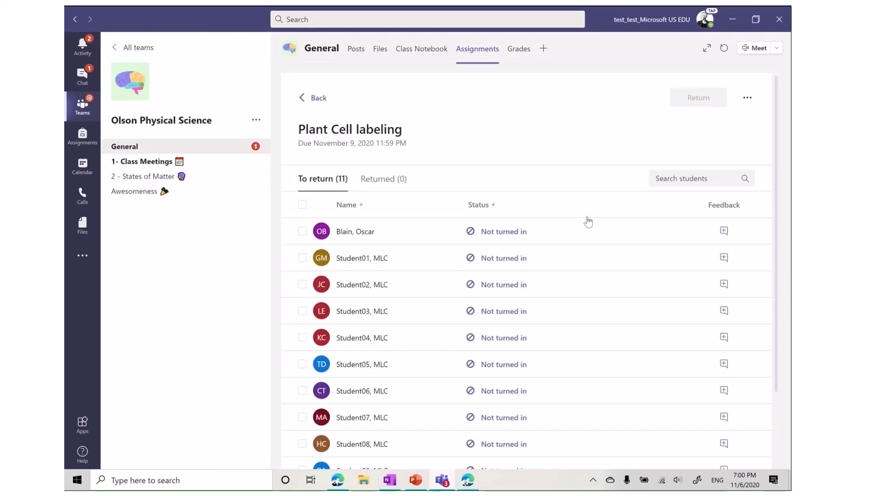
left_click(578, 236)
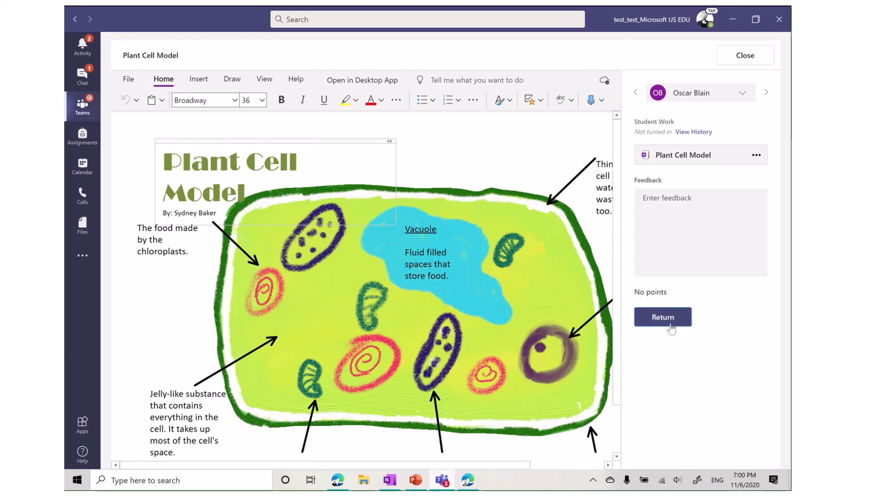
left_click(743, 93)
left_click(713, 178)
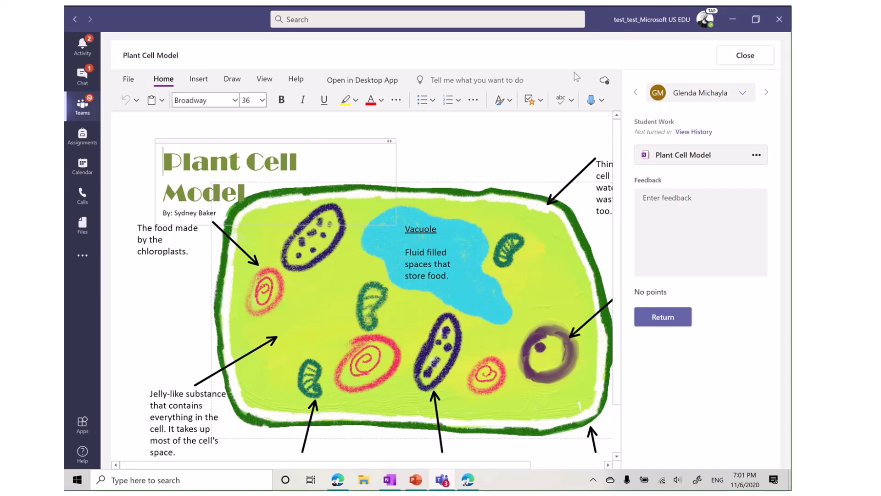
left_click(763, 56)
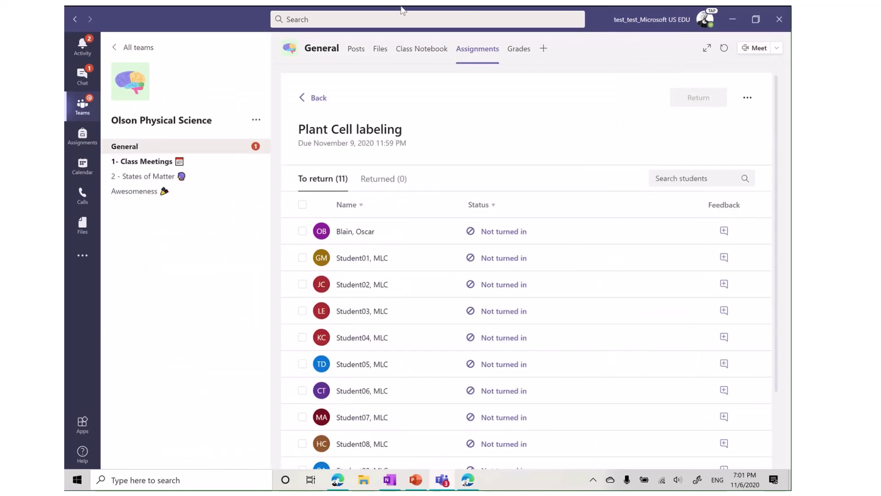